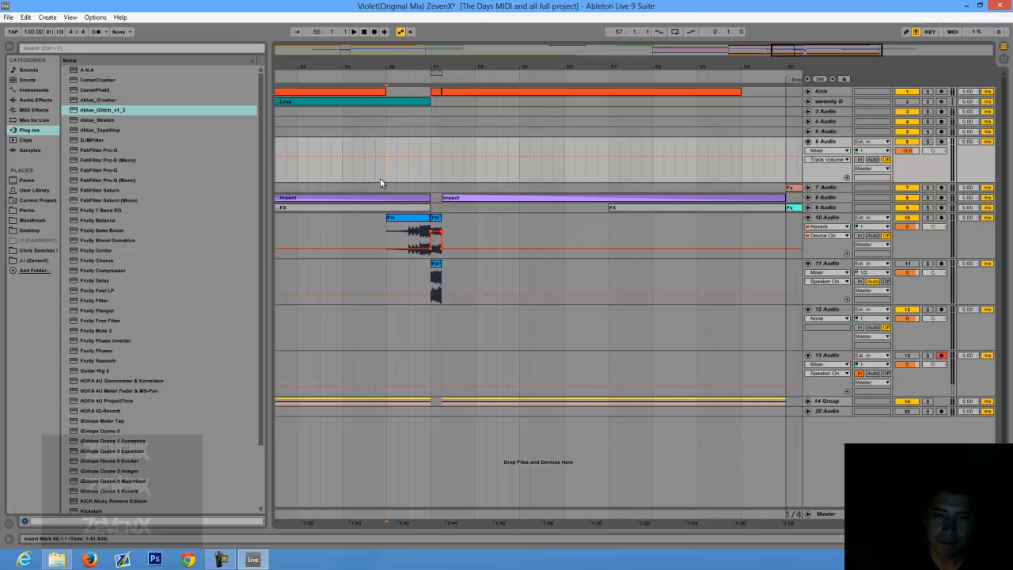
- Play the arrangement from bar 56 and again from bar 57 to hear the fill transition
key(space)
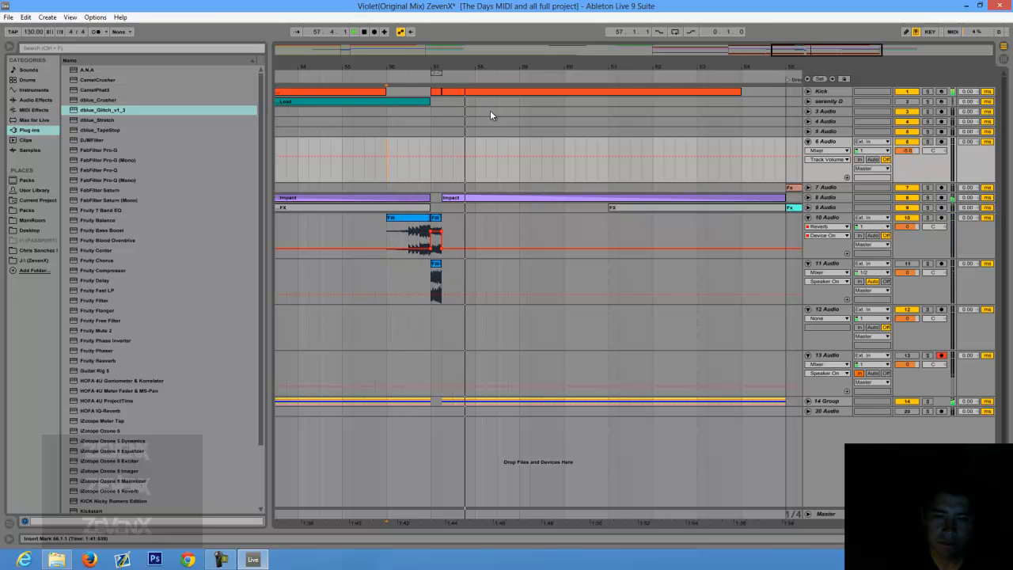
key(space)
click(431, 170)
key(space)
key(space)
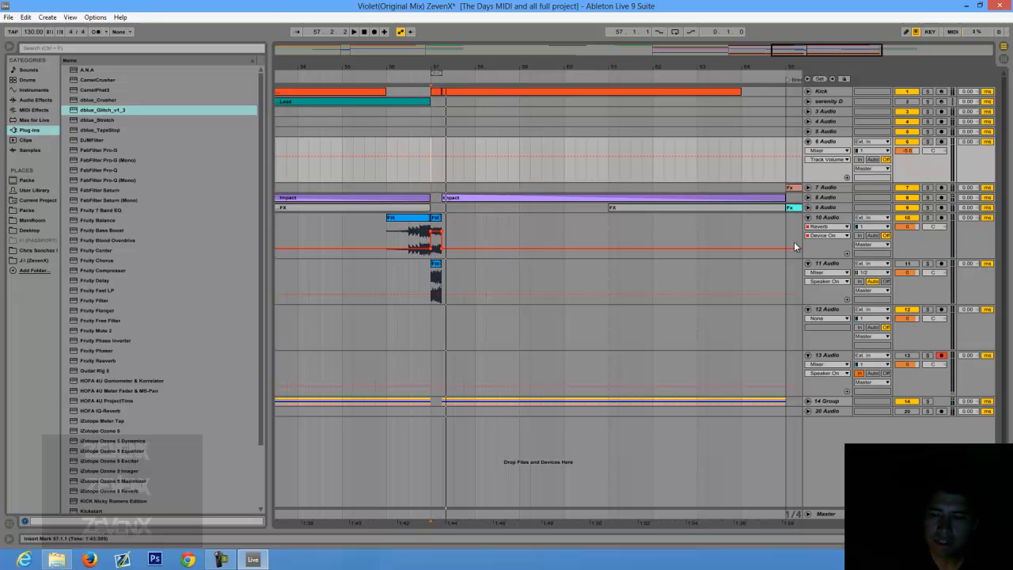
- Loop and audition the short Fill clip at bar 57 with track 10 Audio soloed, and solo track 11 Audio
click(927, 216)
drag(432, 225, 442, 229)
key(ctrl+l)
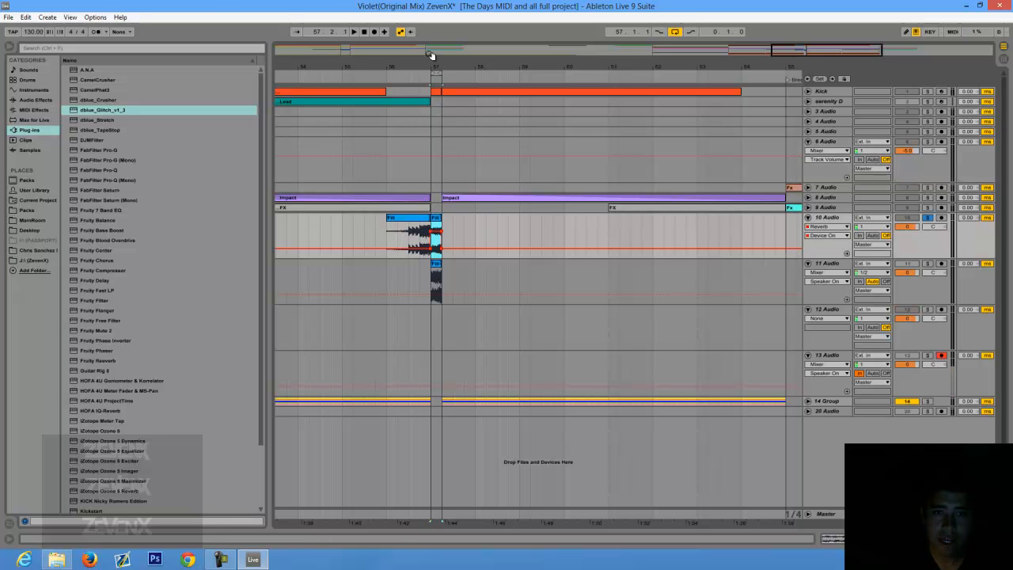
scroll(442, 69, up, 5)
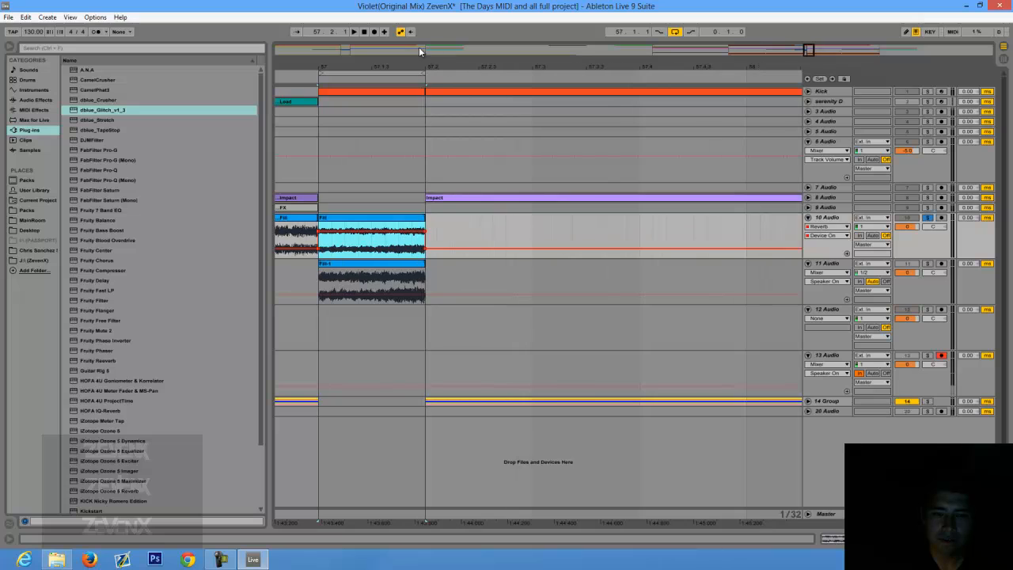
key(space)
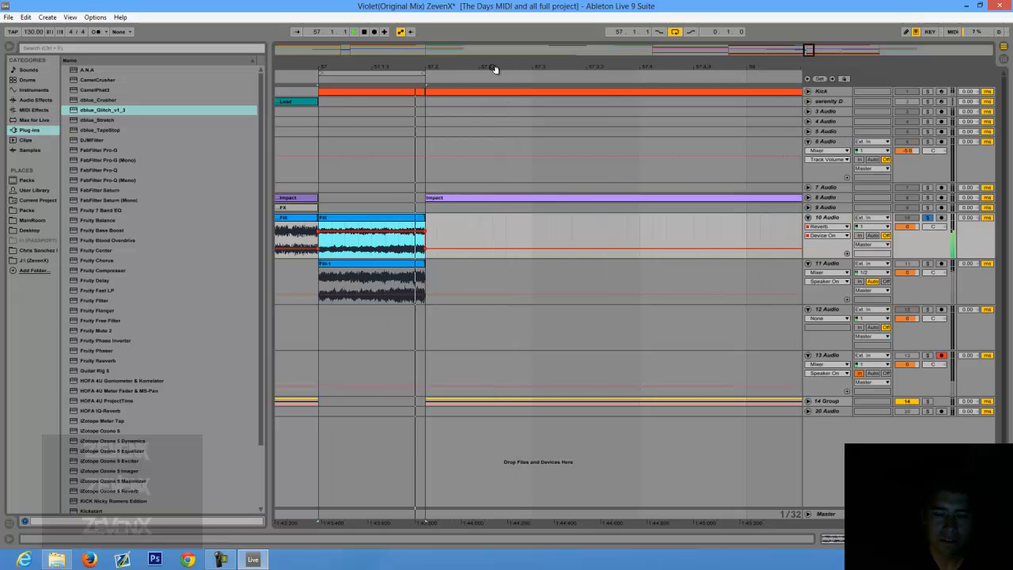
click(928, 263)
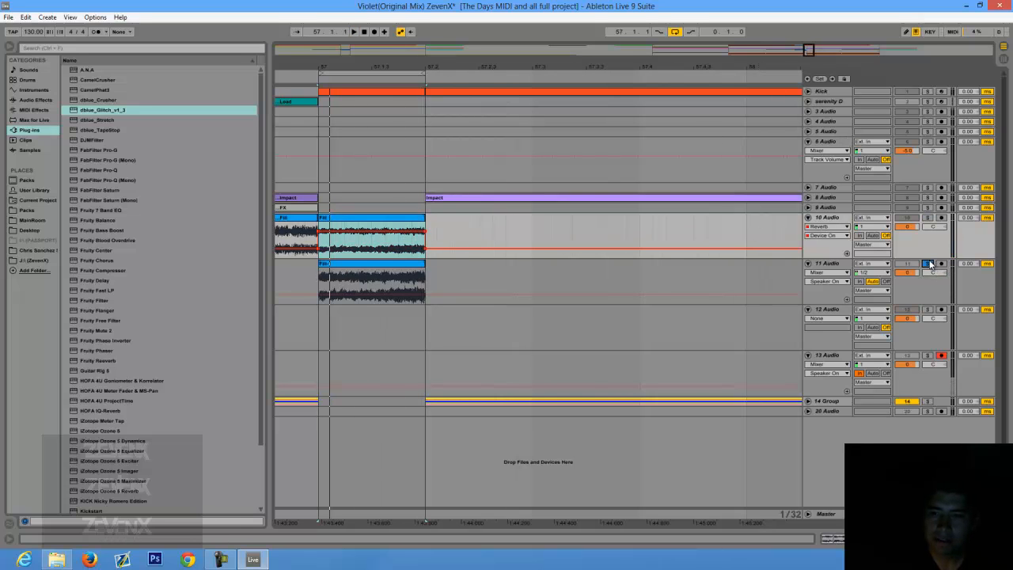
drag(615, 67, 758, 66)
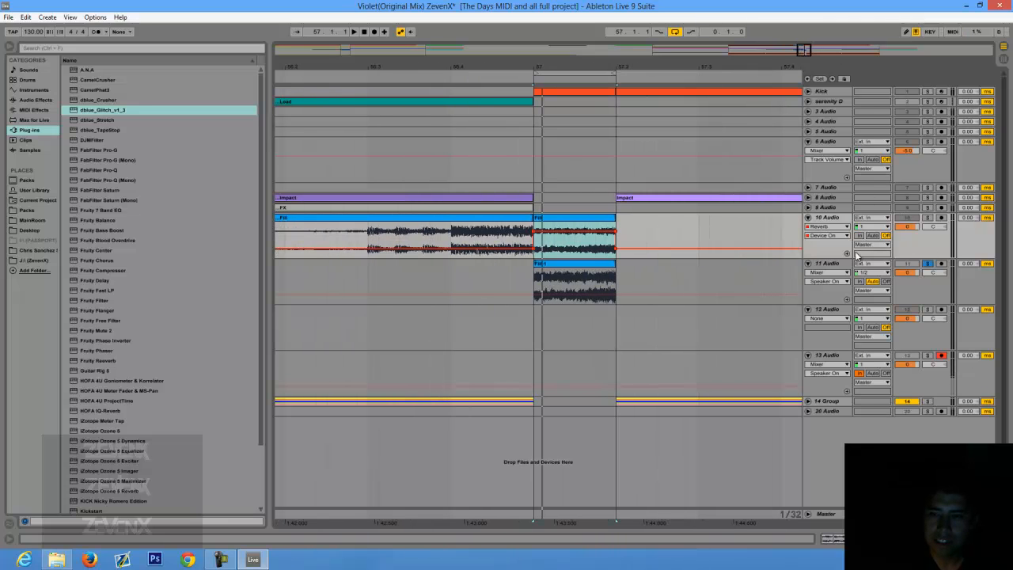
- Show the device chain of track 10 Audio and examine its dblue_Glitch_v1_3 pattern and effect settings
double_click(838, 220)
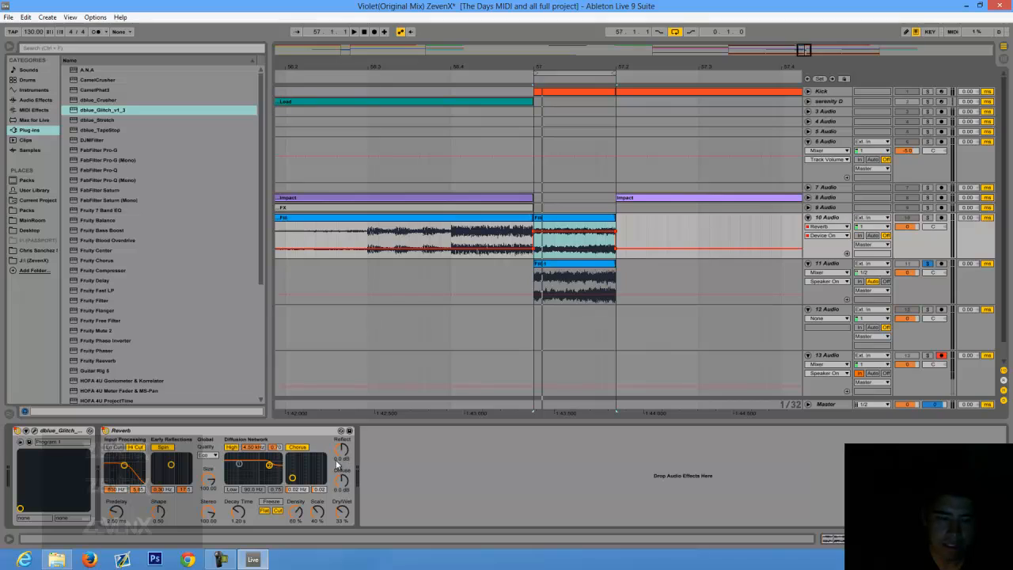
click(35, 431)
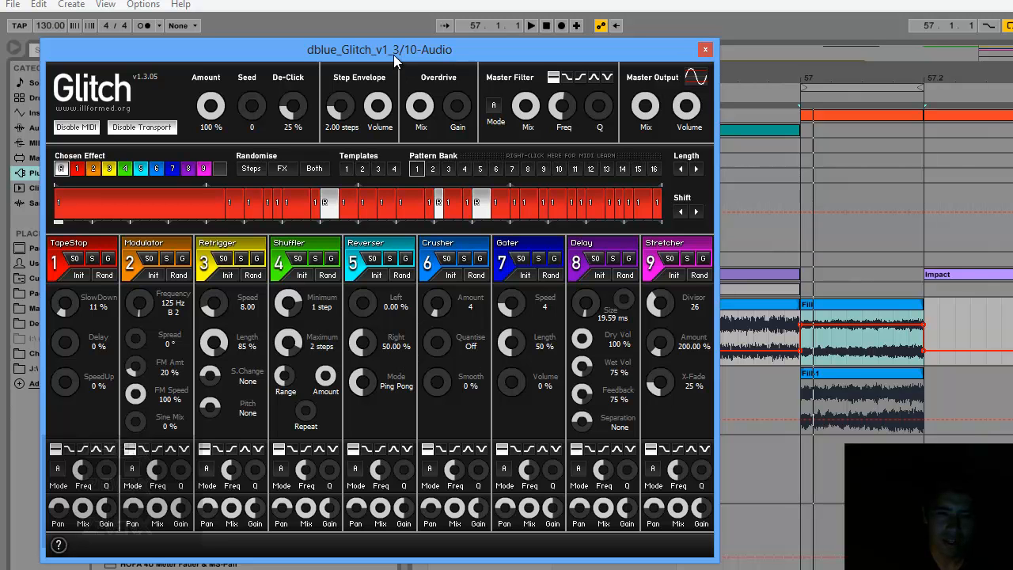
click(704, 52)
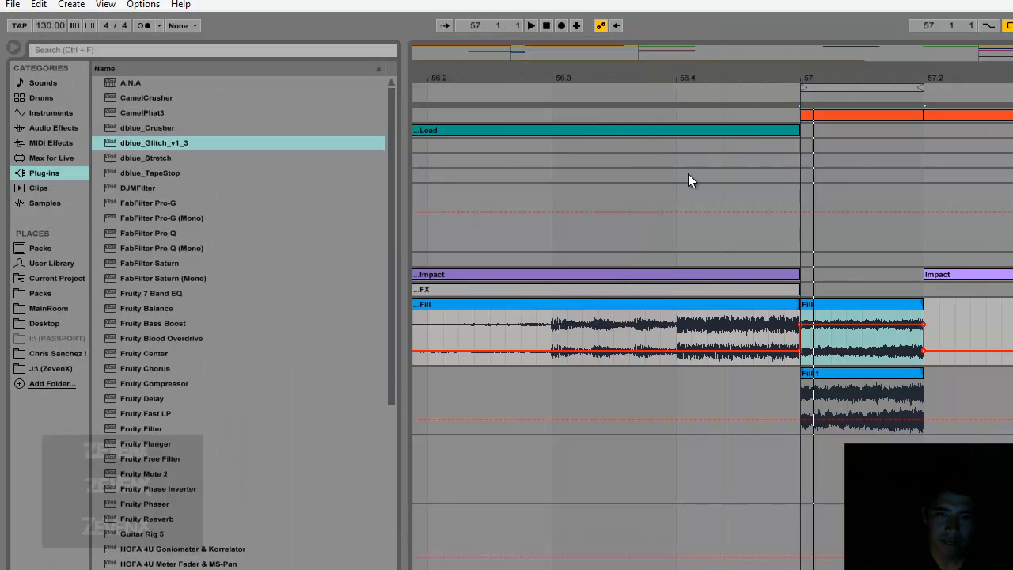
- Loop the long Fill clip from bar 56 to 57, solo track 10 Audio and listen to the clip
drag(719, 72, 730, 74)
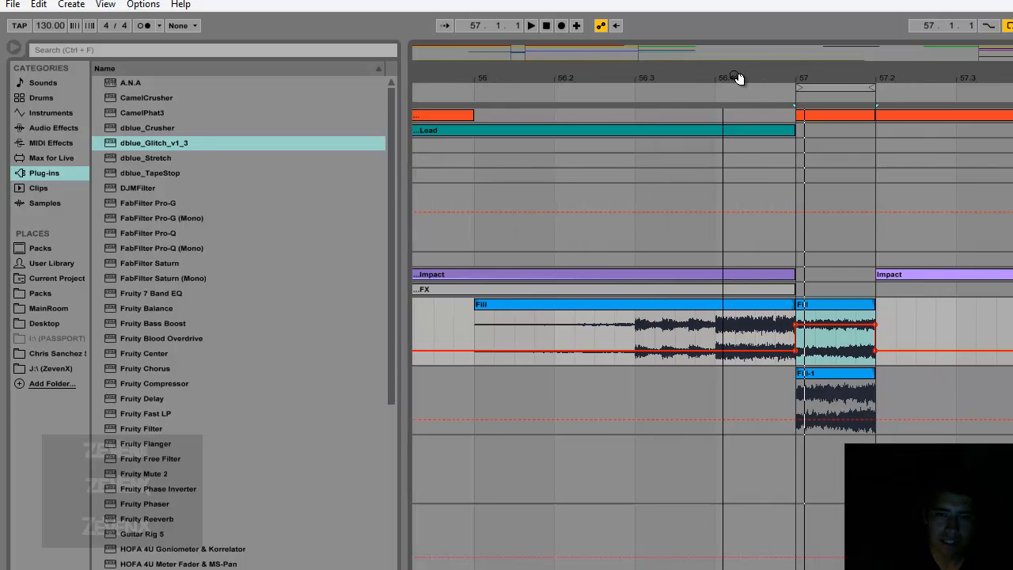
click(590, 313)
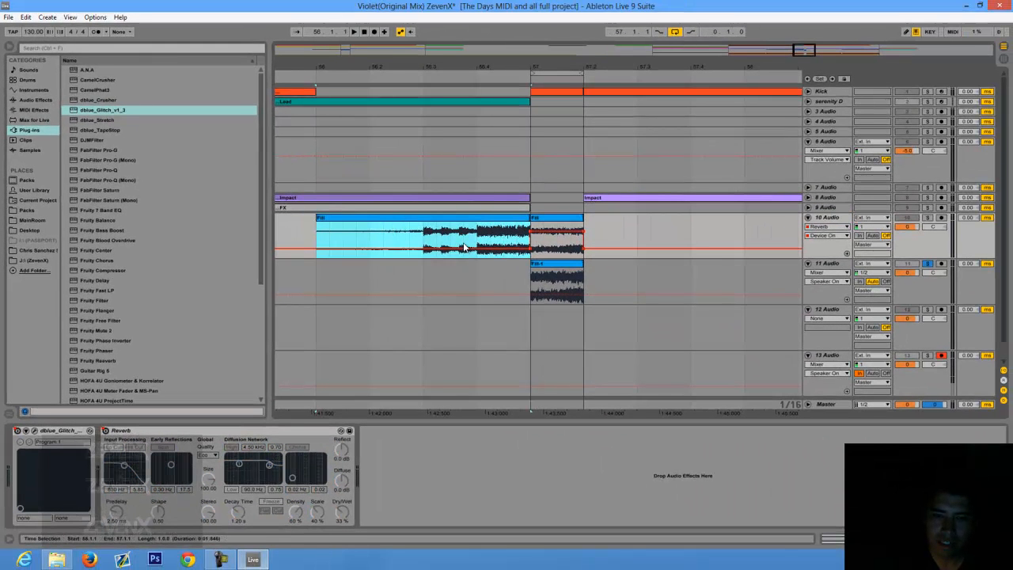
click(317, 231)
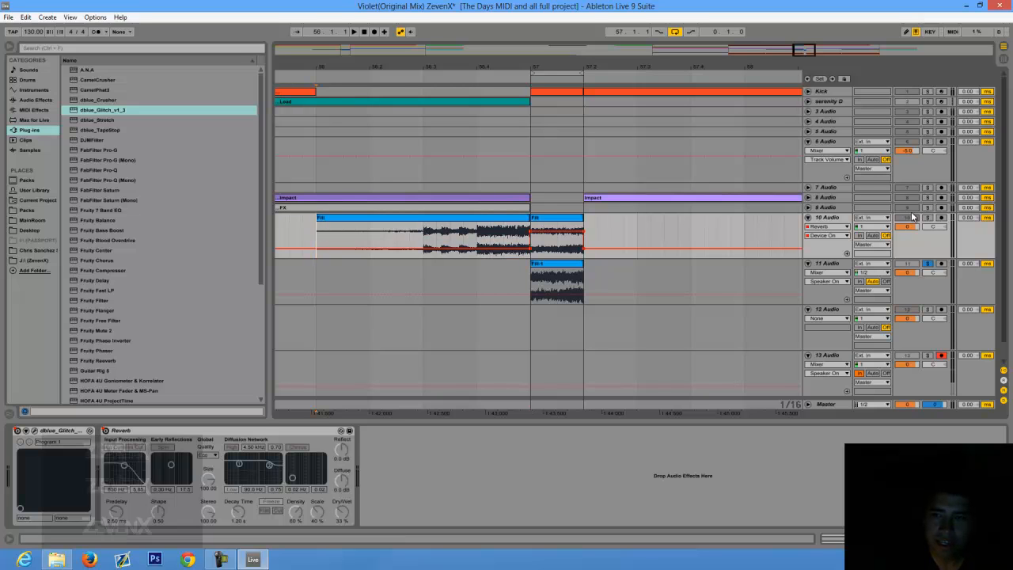
click(513, 217)
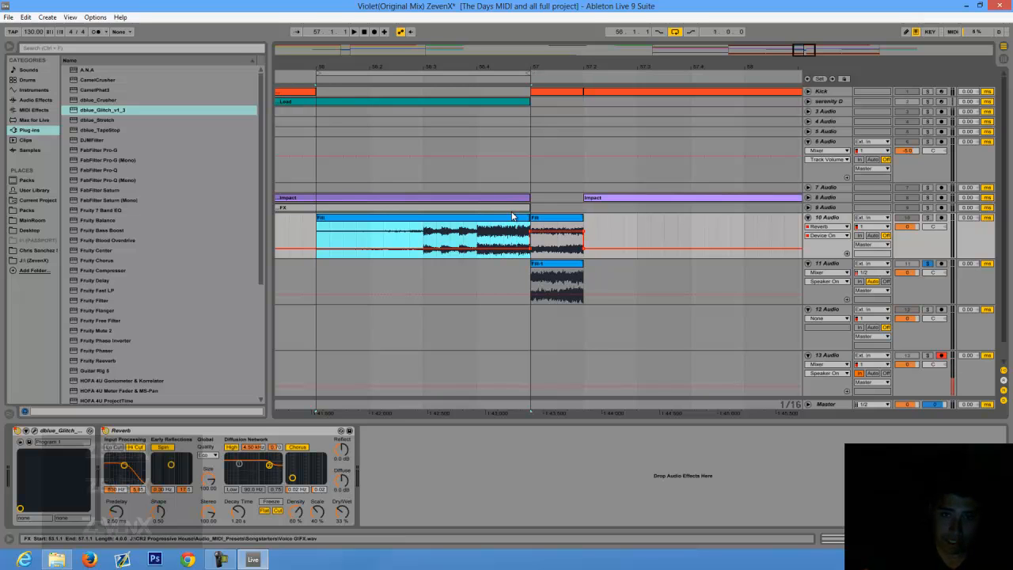
click(930, 218)
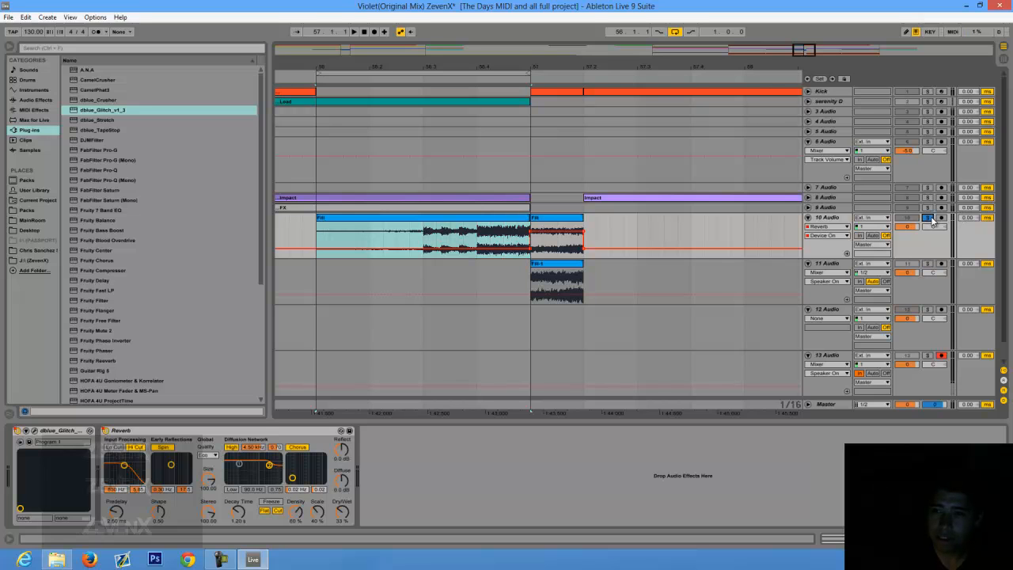
key(space)
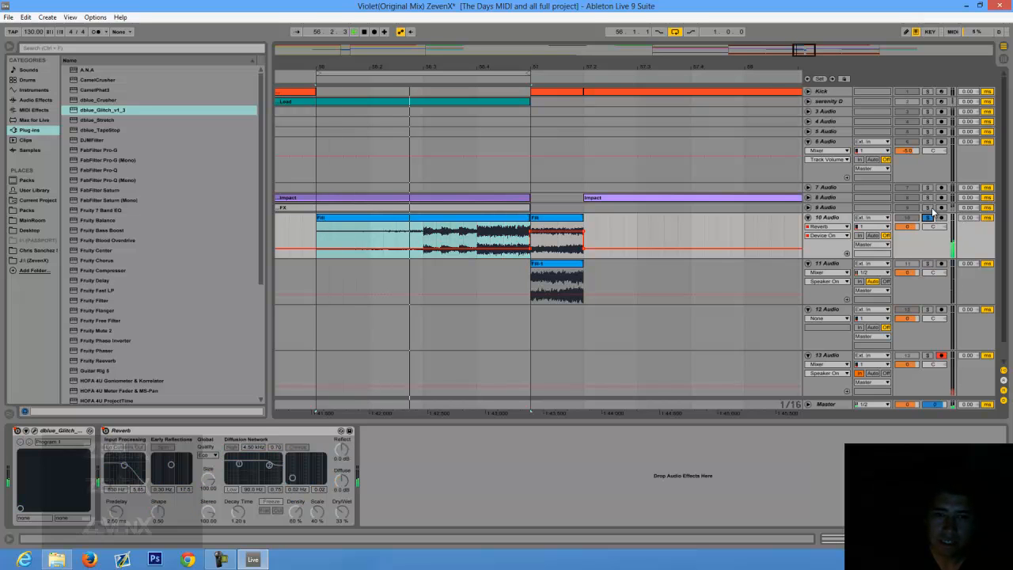
key(space)
- Loop the first half of the long Fill clip, from 56.1.1 to 56.3.1, and listen to it
drag(423, 237, 316, 225)
key(ctrl+l)
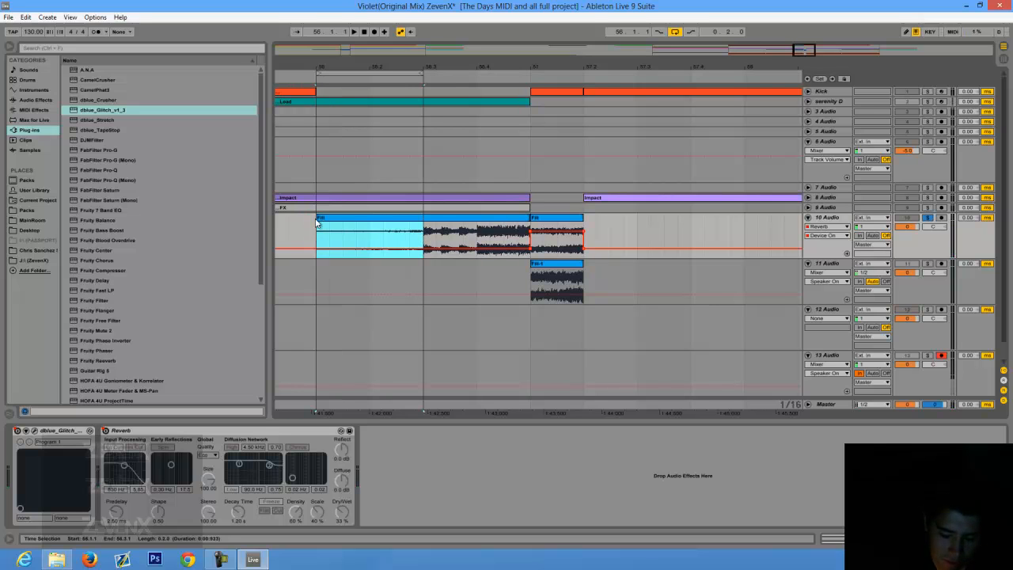
key(space)
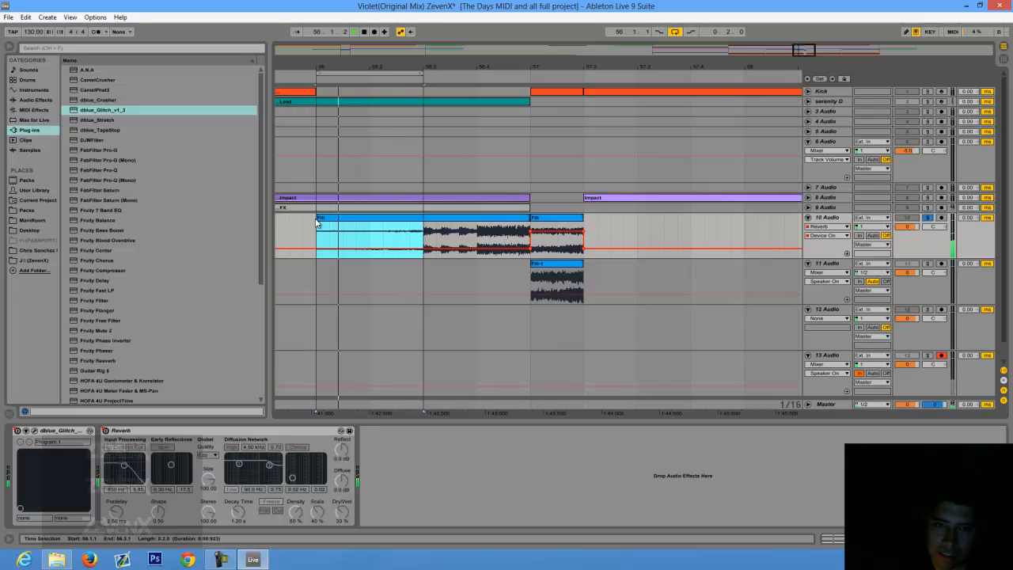
key(space)
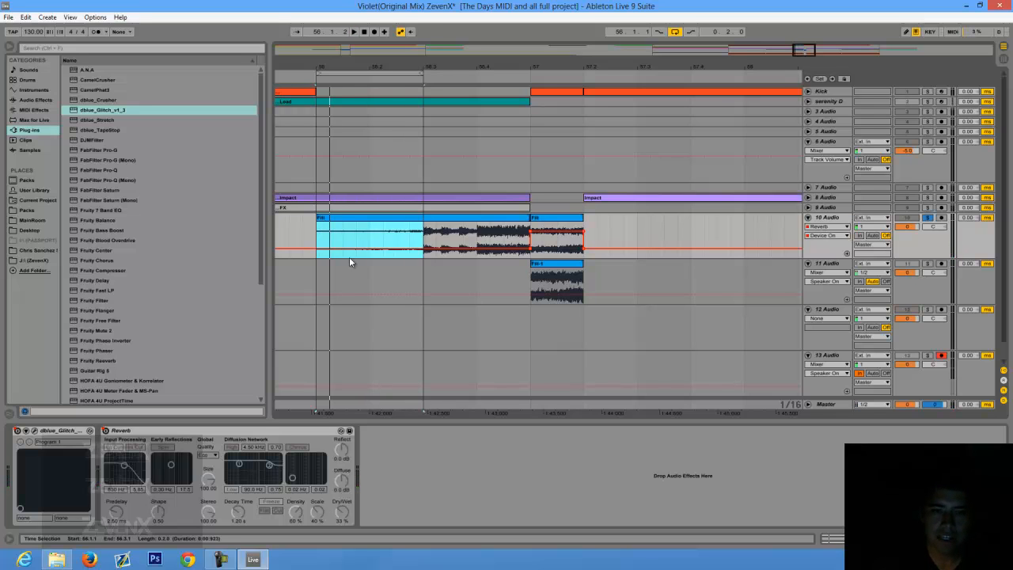
- Copy the first beat of the long Fill clip, 56.1.1 to 56.2.1, onto track 12 Audio at the same time position
drag(371, 241, 311, 246)
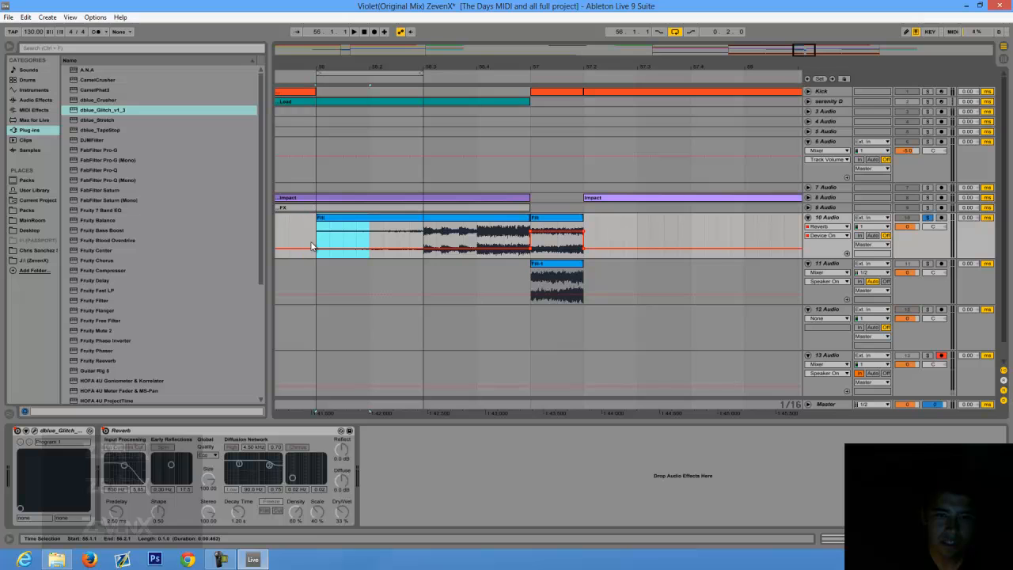
drag(338, 70, 343, 60)
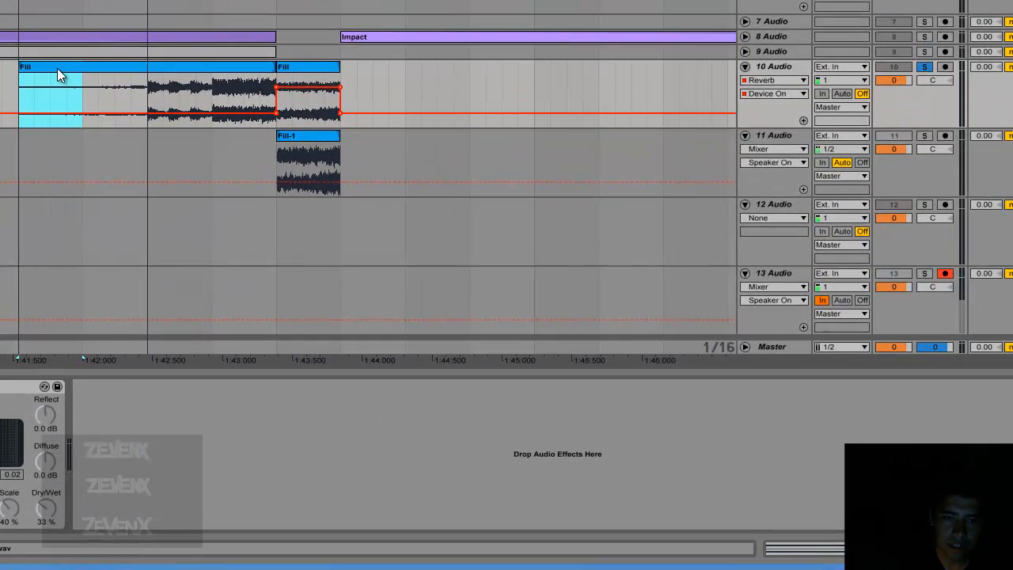
drag(349, 219, 351, 263)
drag(59, 136, 50, 232)
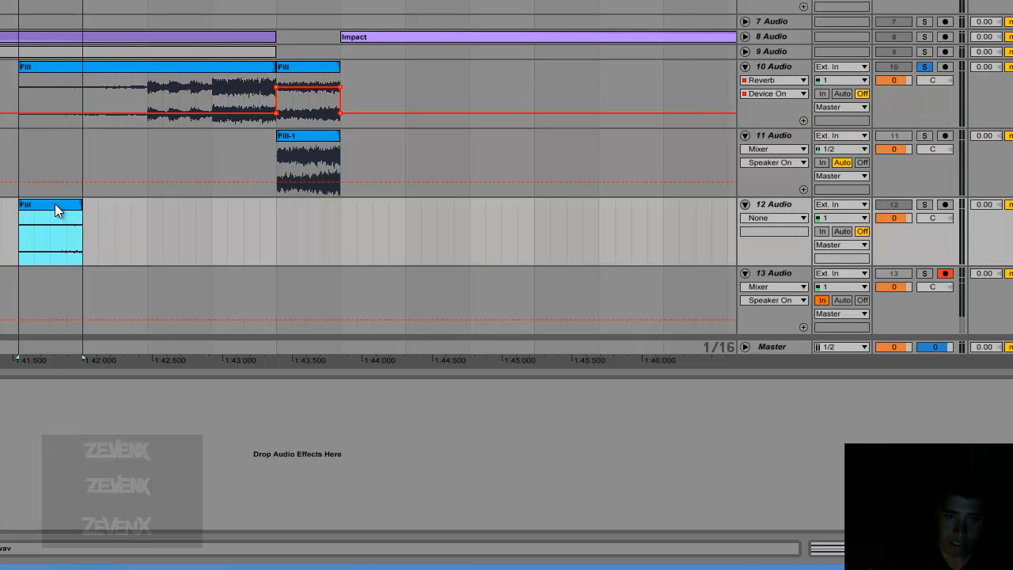
- Solo track 12 Audio and play its copied Fill clip
click(924, 203)
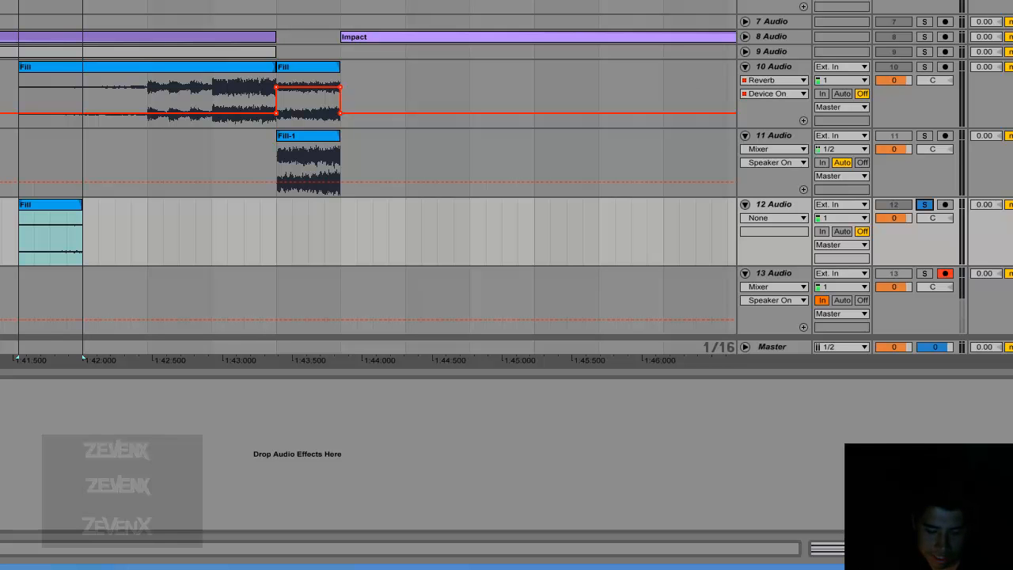
key(space)
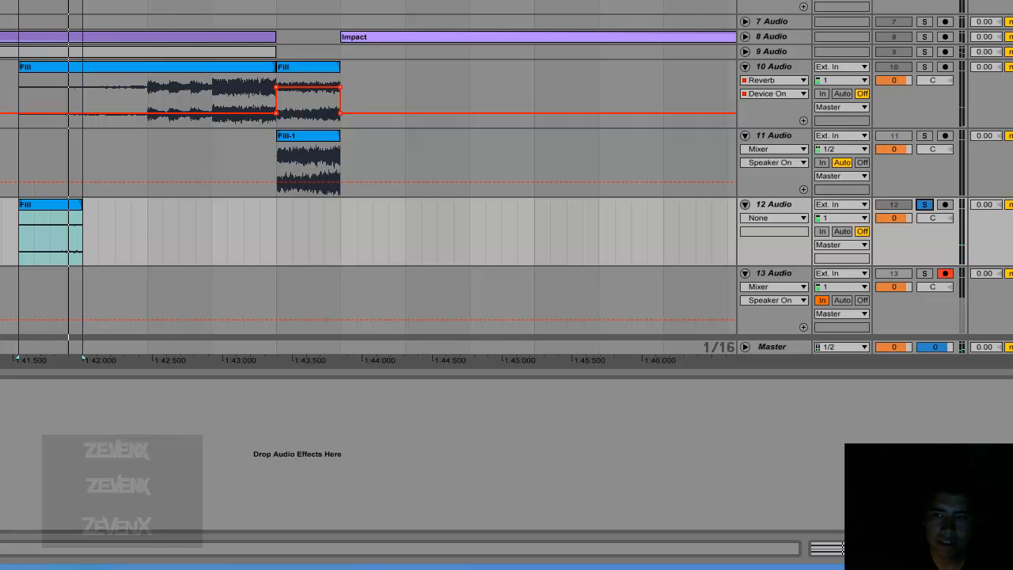
click(53, 210)
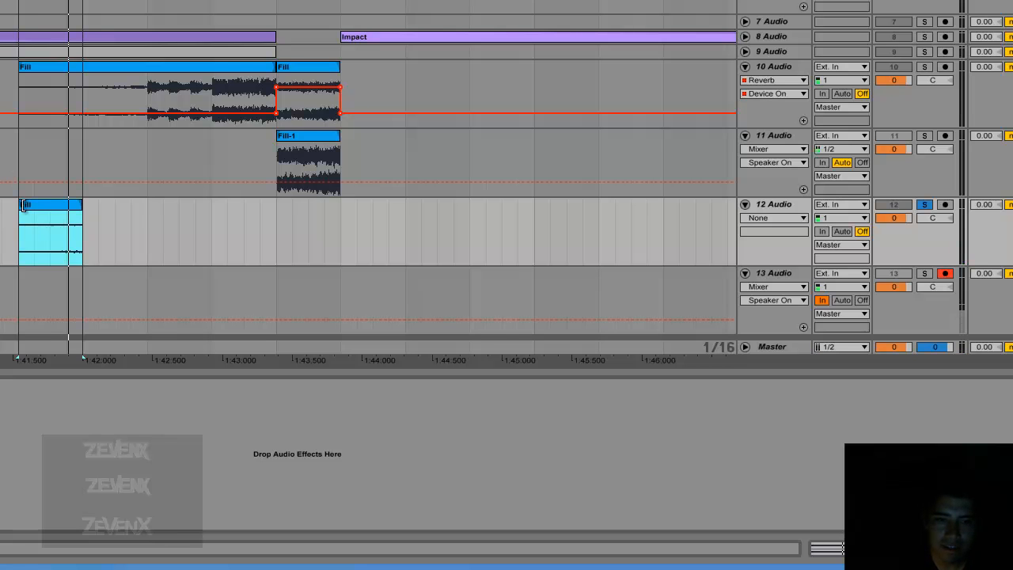
- Freeze track 11 Audio
click(782, 206)
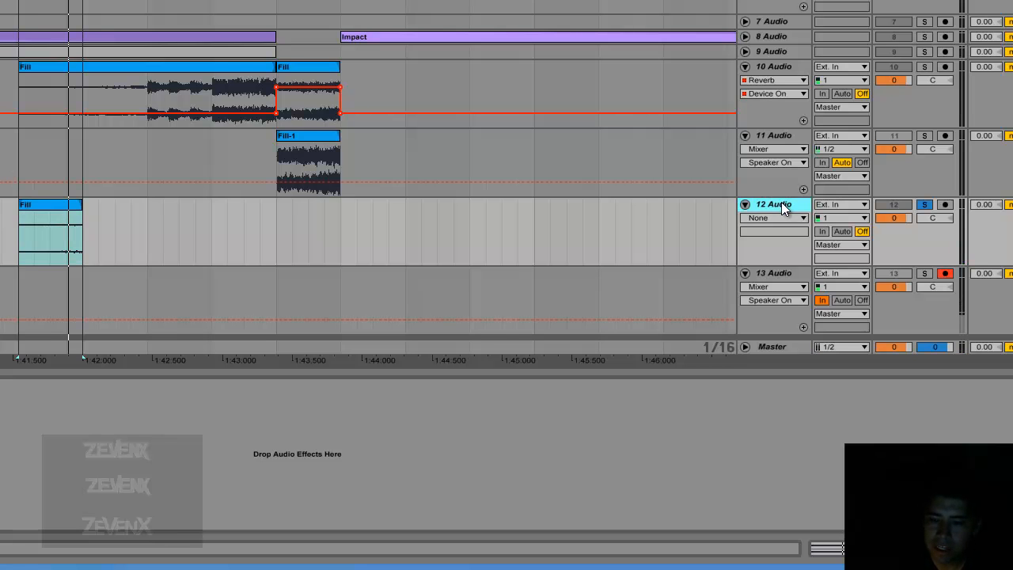
right_click(791, 132)
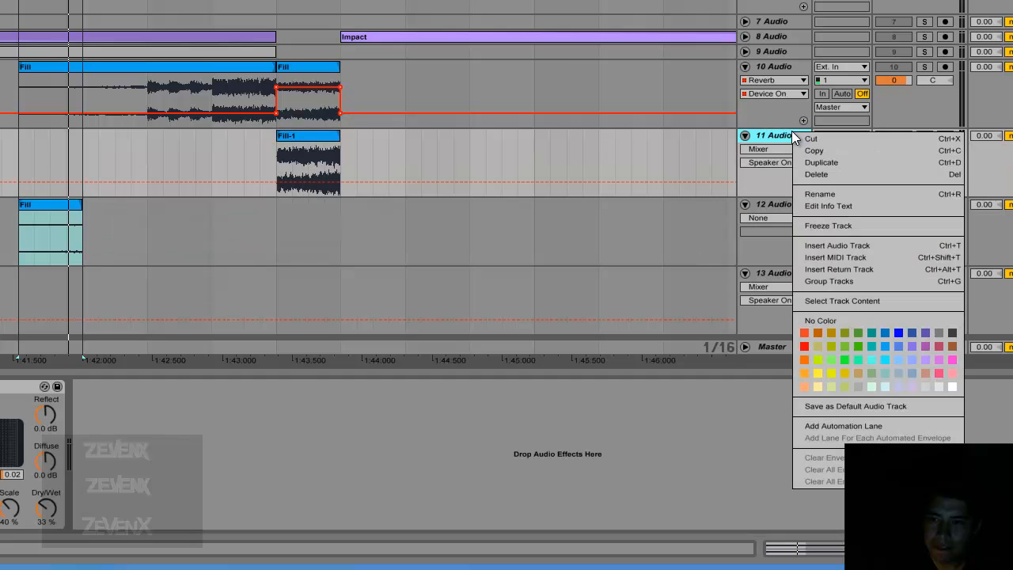
click(830, 227)
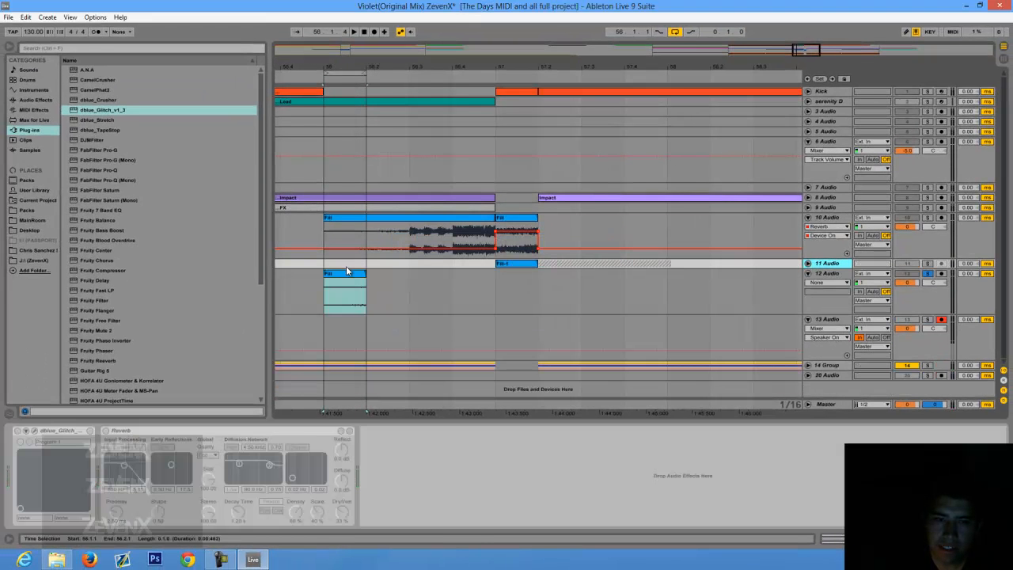
- Audition the one-beat Fill clip on track 12 Audio and show the devices of track 10 Audio
click(346, 270)
key(space)
key(space)
click(824, 219)
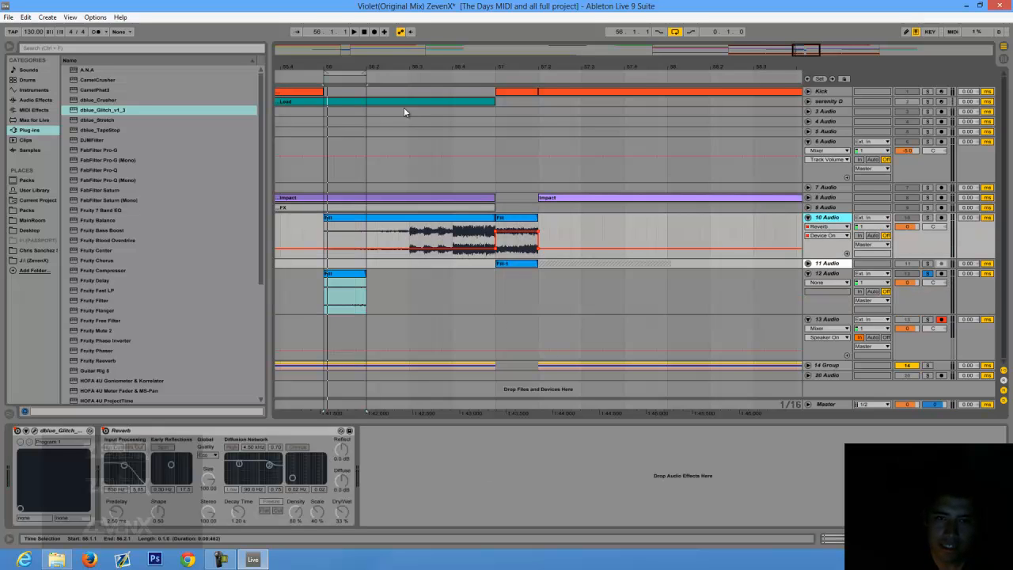
drag(381, 67, 457, 66)
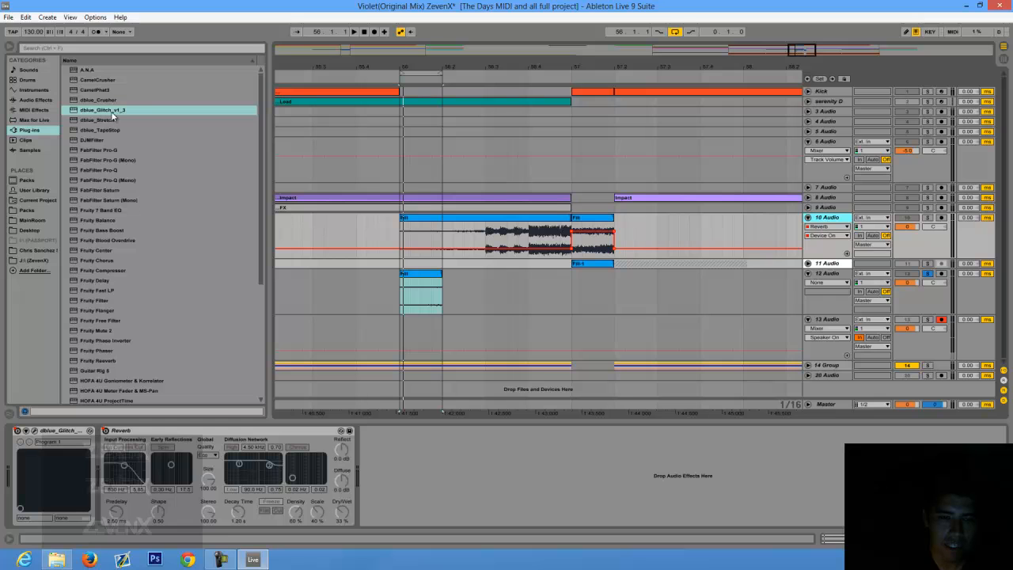
- Add the dblue_Glitch_v1_3 plug-in to track 12 Audio and clear all steps from its pattern
click(837, 275)
drag(100, 116, 89, 495)
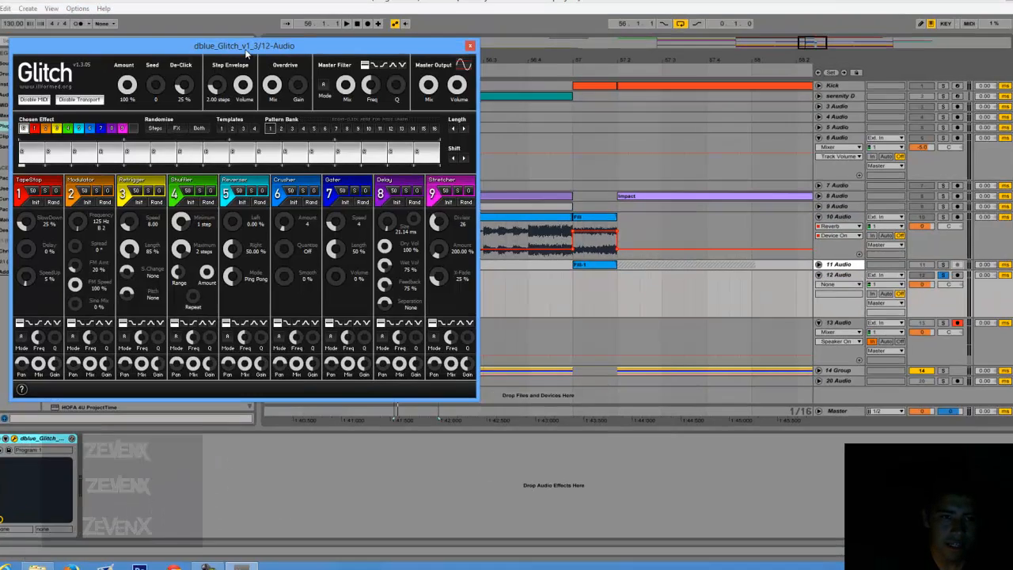
drag(259, 53, 535, 98)
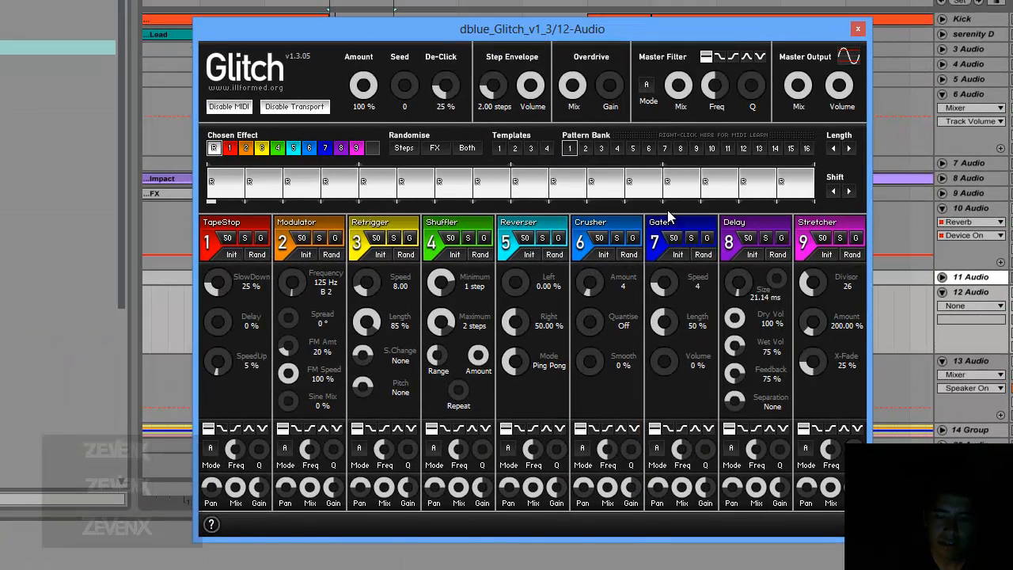
mouse_move(793, 191)
mouse_down()
mouse_move(373, 163)
mouse_move(215, 188)
mouse_move(608, 201)
mouse_move(221, 167)
mouse_move(440, 184)
mouse_up()
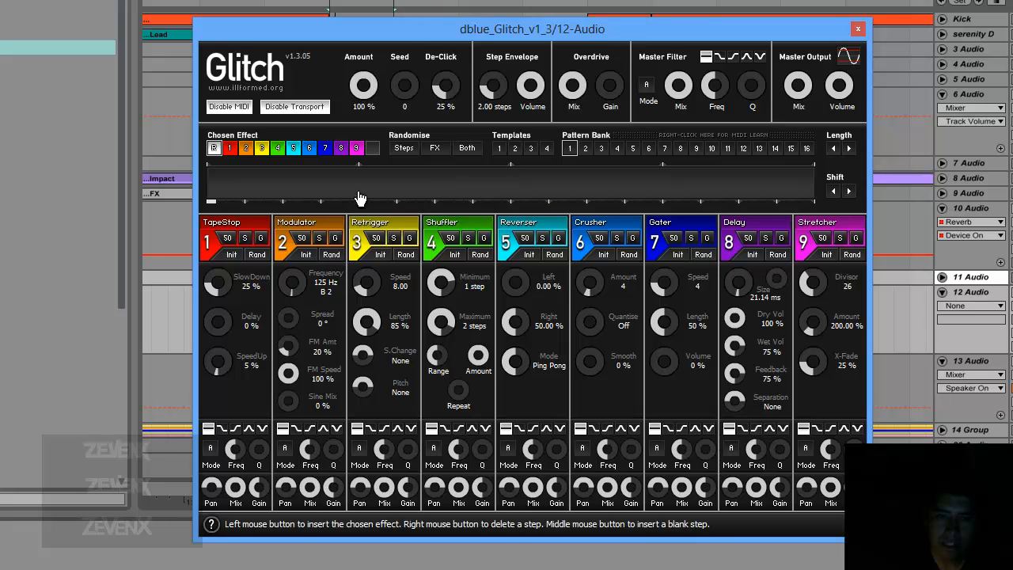
- Insert the TapeStop effect at the first step of the Glitch pattern and adjust the pattern length
click(207, 245)
click(217, 185)
right_click(219, 186)
click(213, 190)
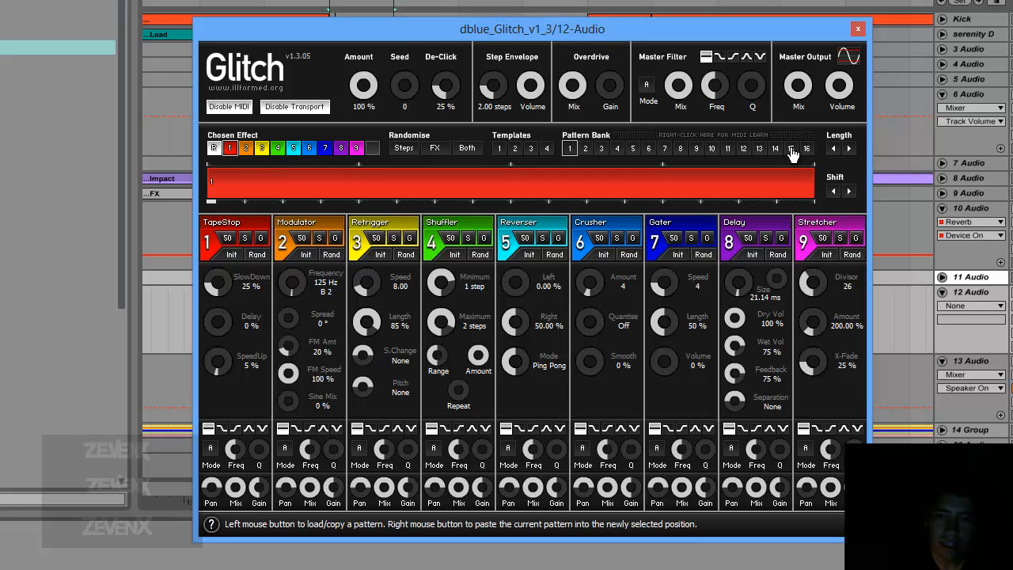
drag(839, 148, 833, 148)
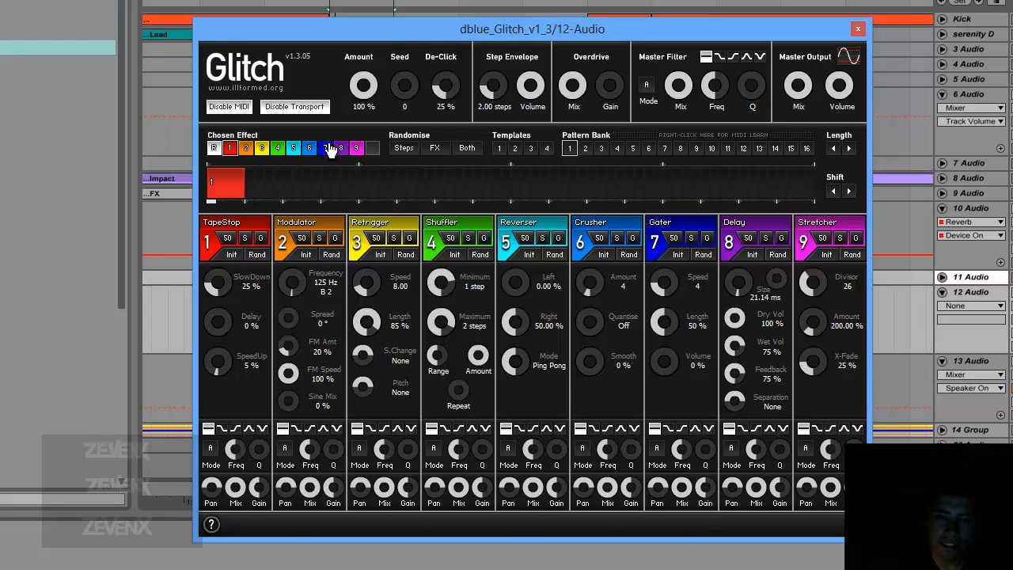
- Set the TapeStop SlowDown to 11 % in Glitch and close the plug-in window
drag(396, 34, 340, 43)
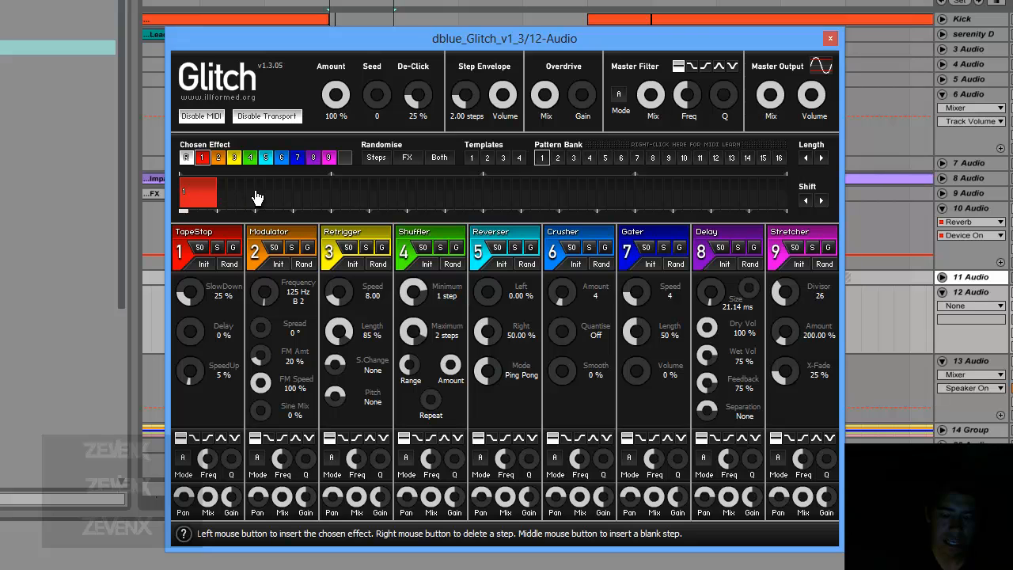
drag(182, 292, 198, 297)
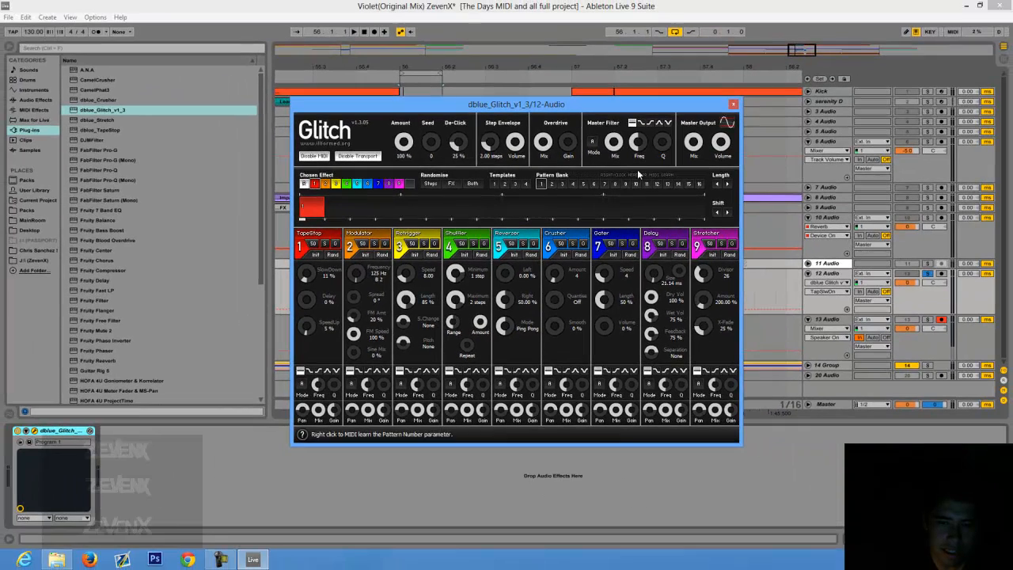
click(732, 106)
- Consolidate the one-beat Fill clip on track 12 Audio
double_click(429, 272)
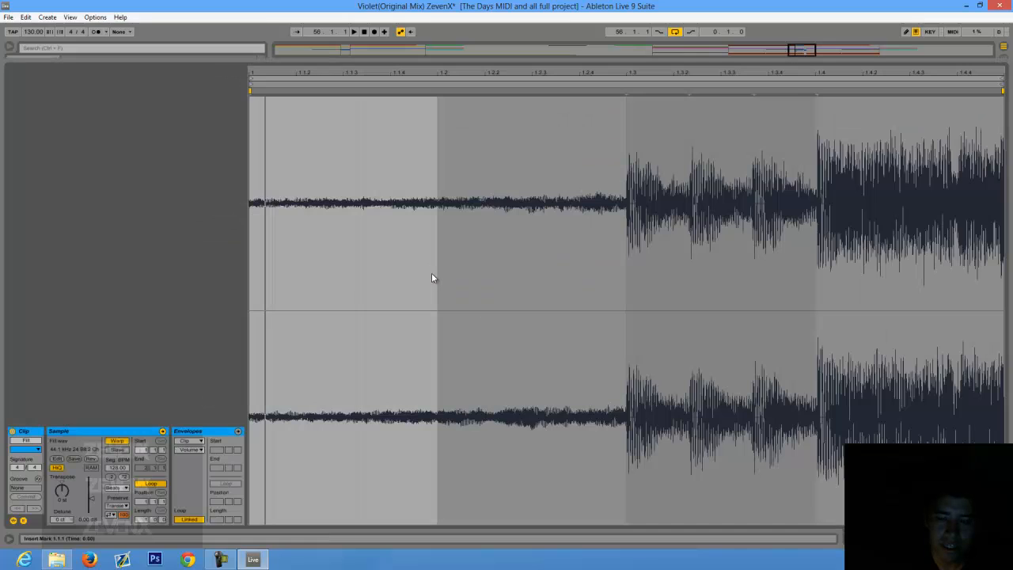
click(1003, 539)
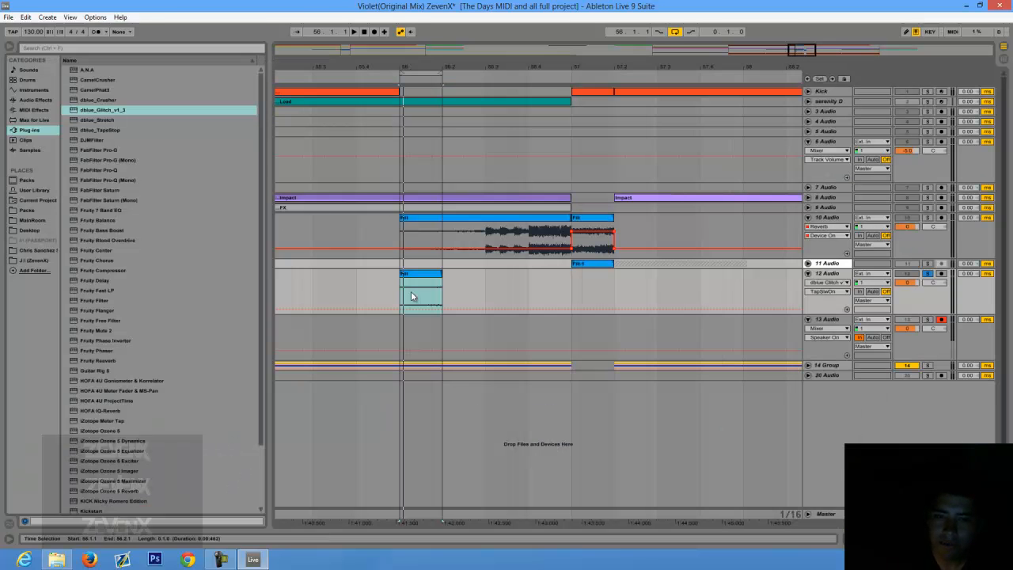
click(434, 274)
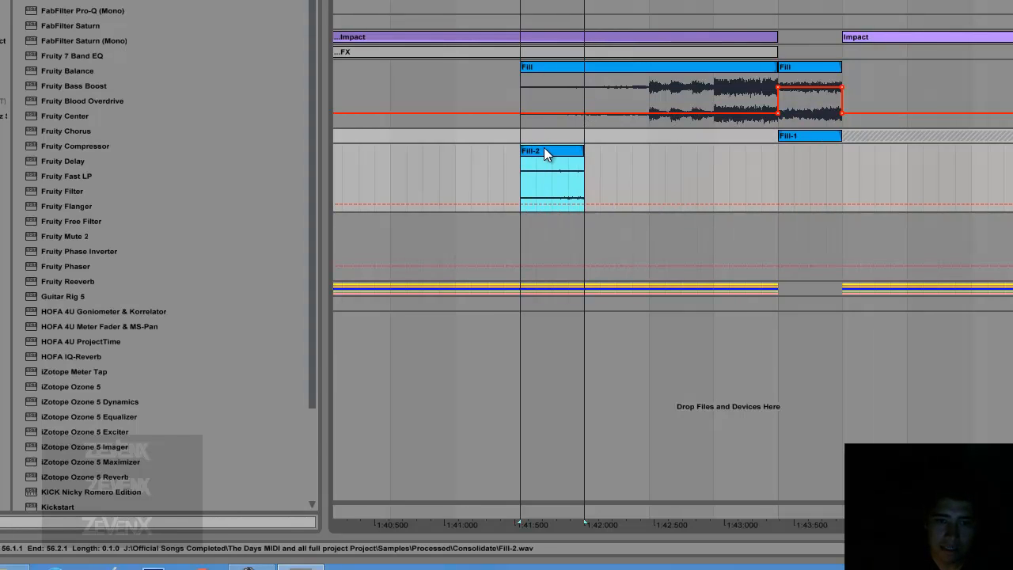
- Set the gain of the Fill-2 clip to 0 dB and audition it
double_click(544, 149)
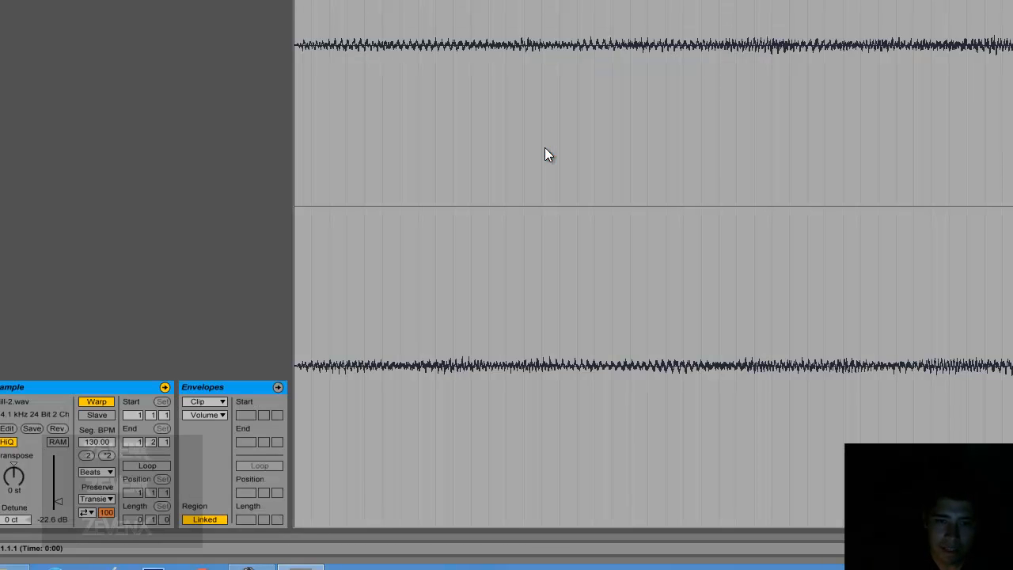
double_click(49, 519)
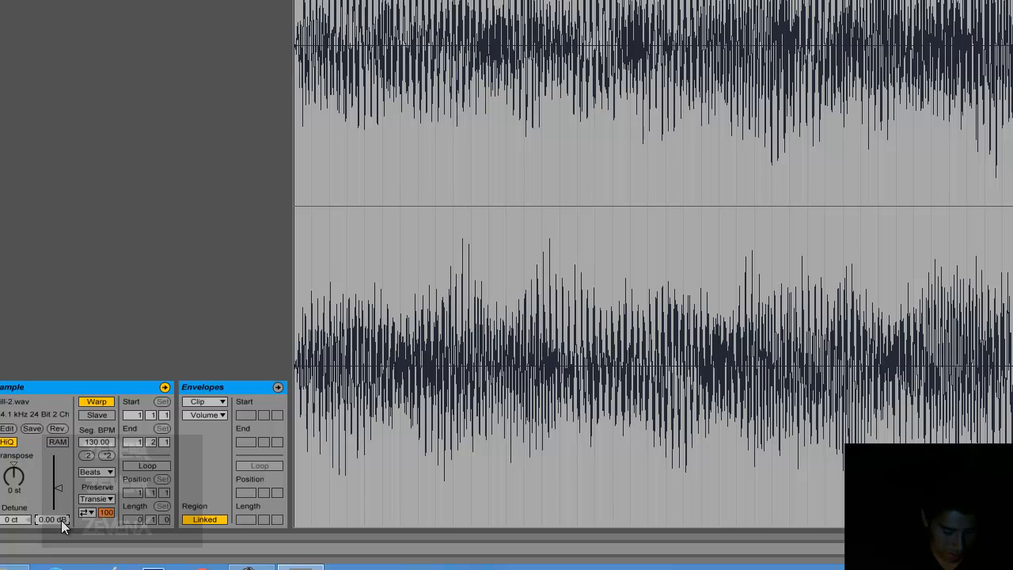
key(ctrl+z)
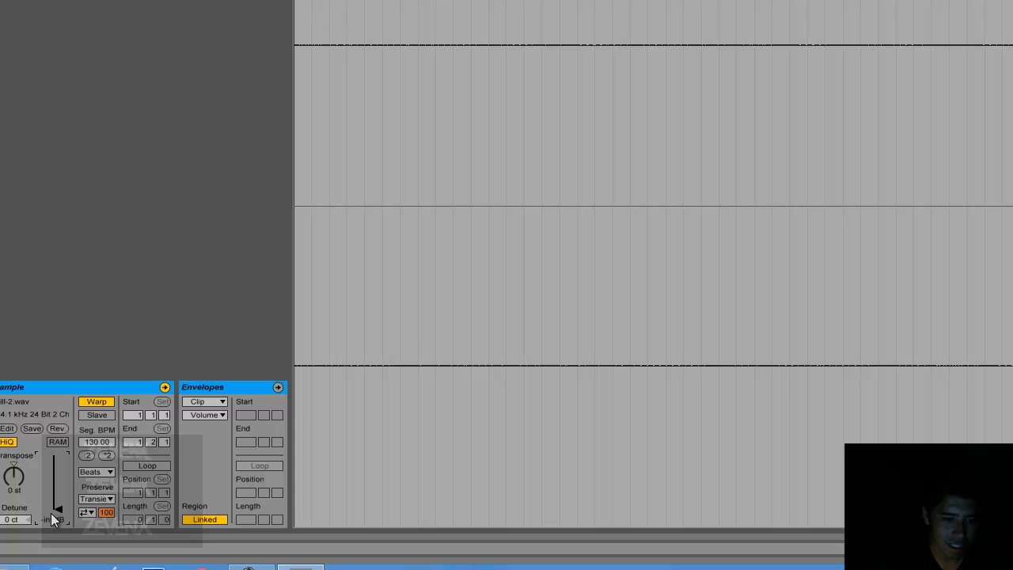
double_click(51, 512)
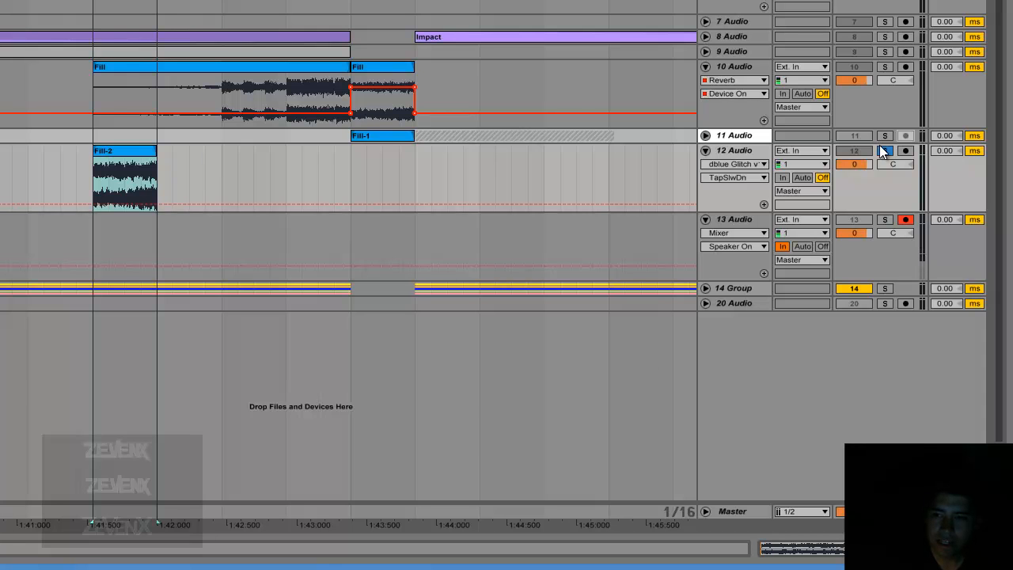
key(space)
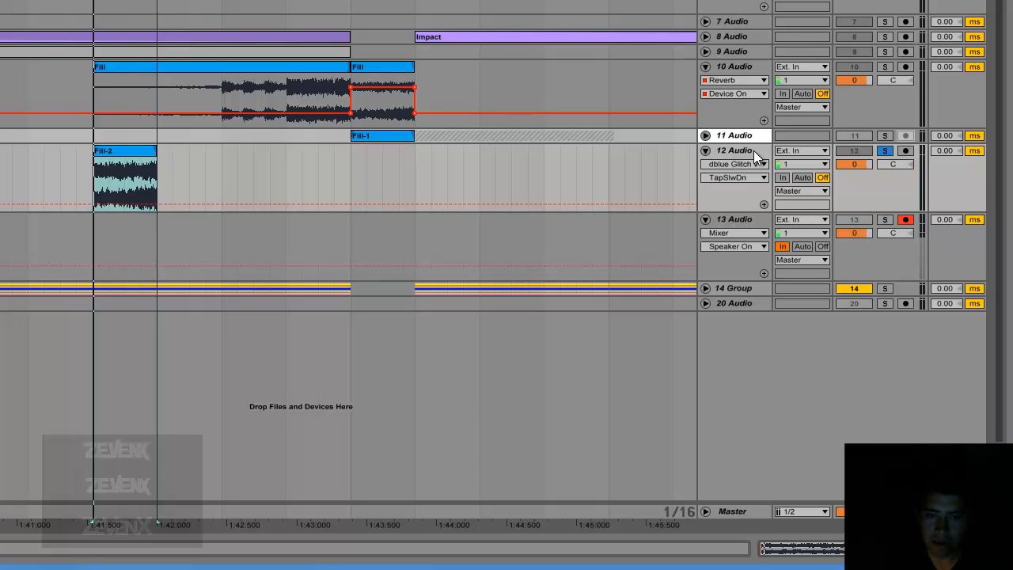
key(ctrl+alt+l)
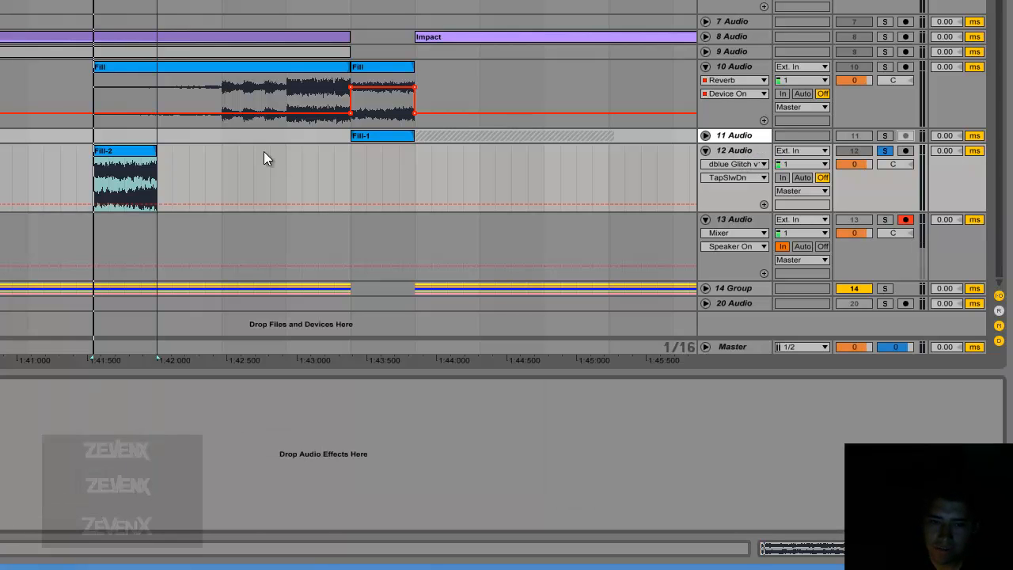
- Set the gain of the Fill-2 clip to -5 dB
double_click(129, 150)
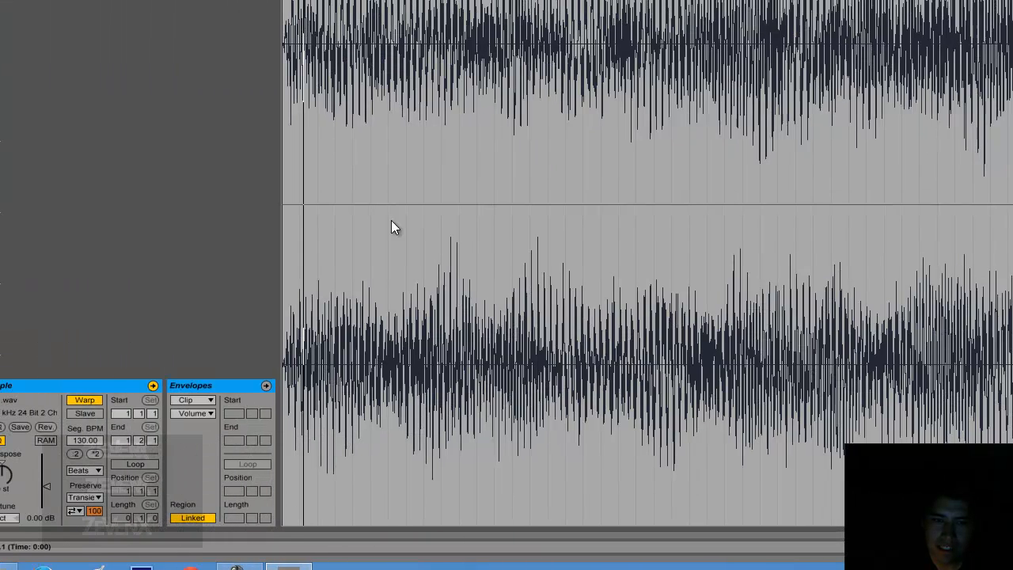
click(50, 522)
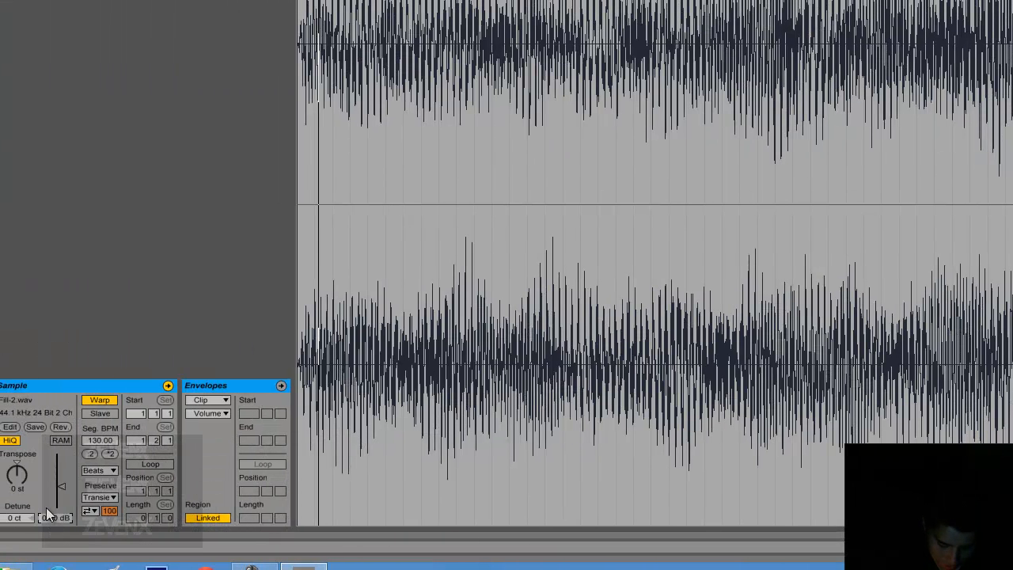
text(-5)
key(Return)
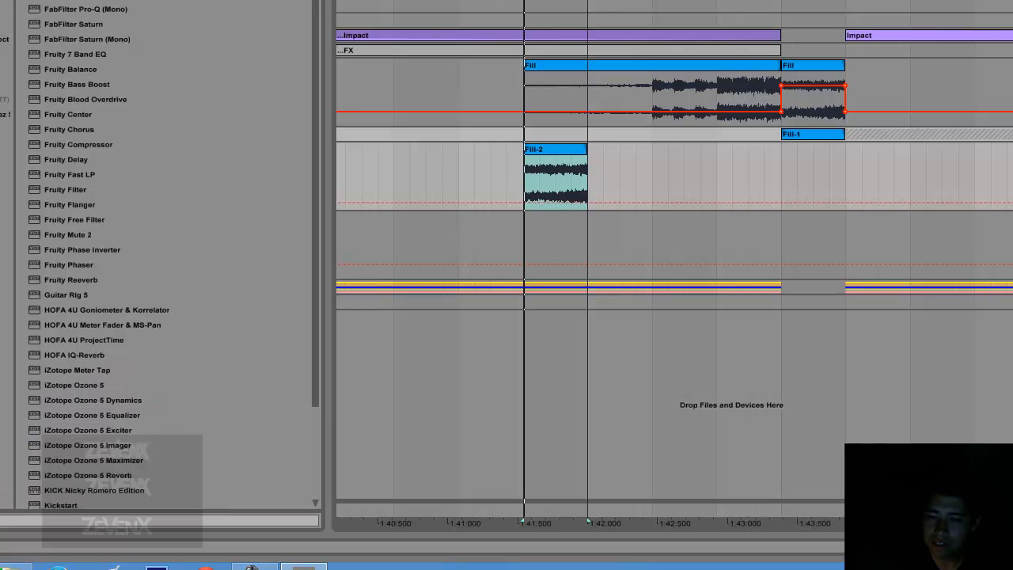
- Audition the Fill-2 clip and move it to bar 57, directly under the Fill-1 clip
click(545, 147)
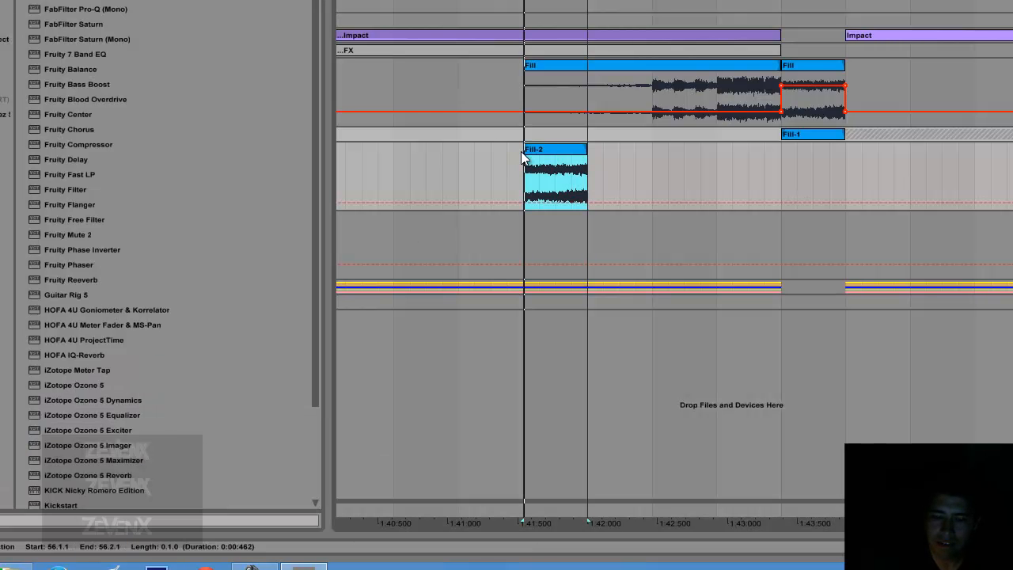
key(space)
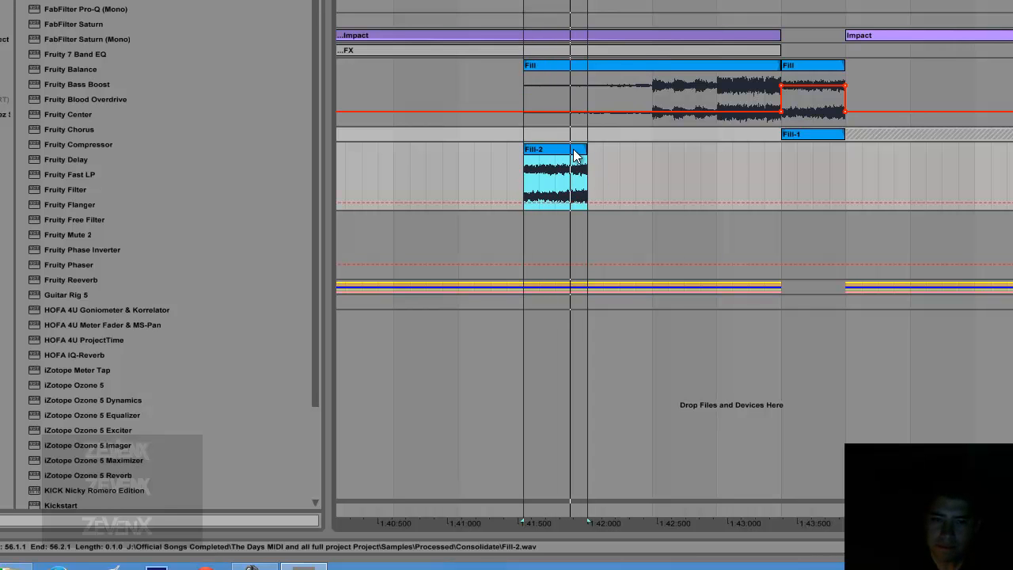
drag(563, 148, 797, 150)
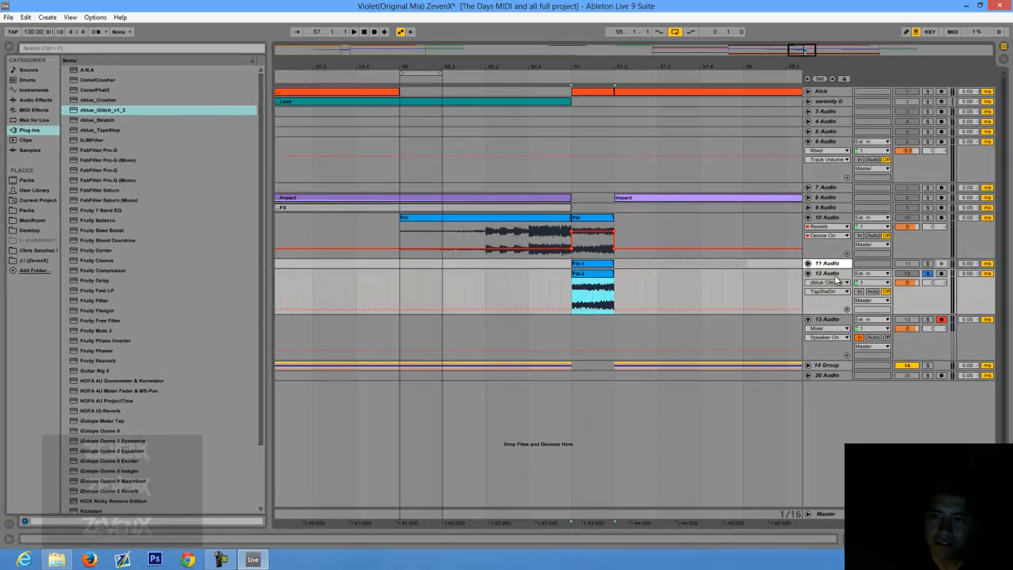
- Try to raise the TapeStop slow-down automation of track 12 Audio over the Fill-2 clip
double_click(827, 273)
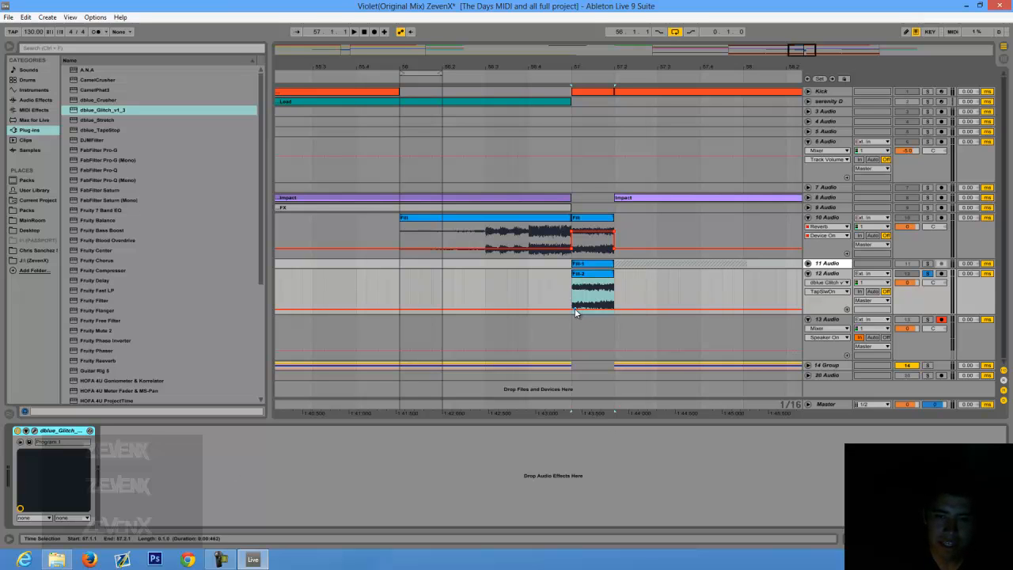
drag(571, 308, 506, 277)
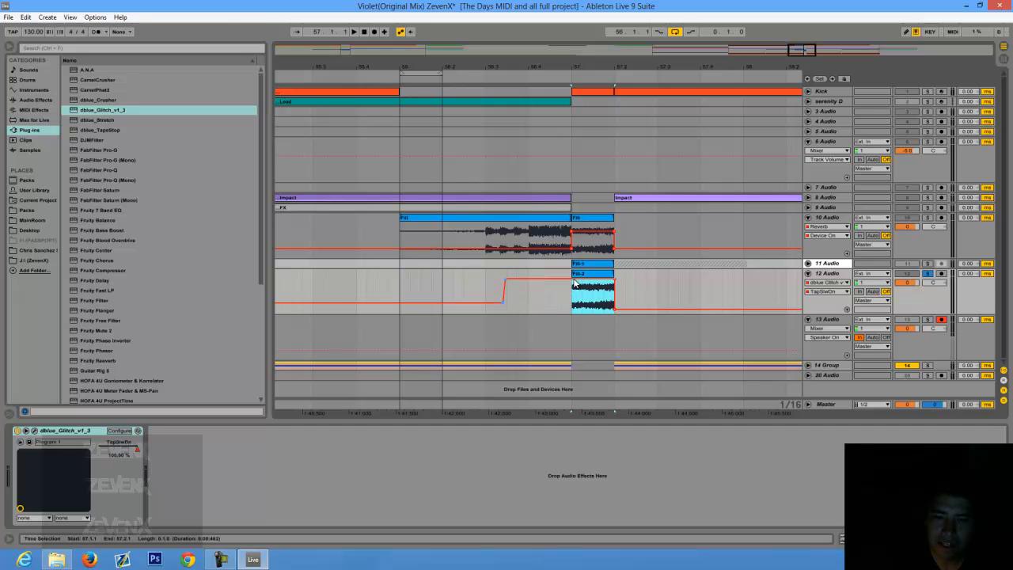
key(ctrl+z)
key(ctrl+z)
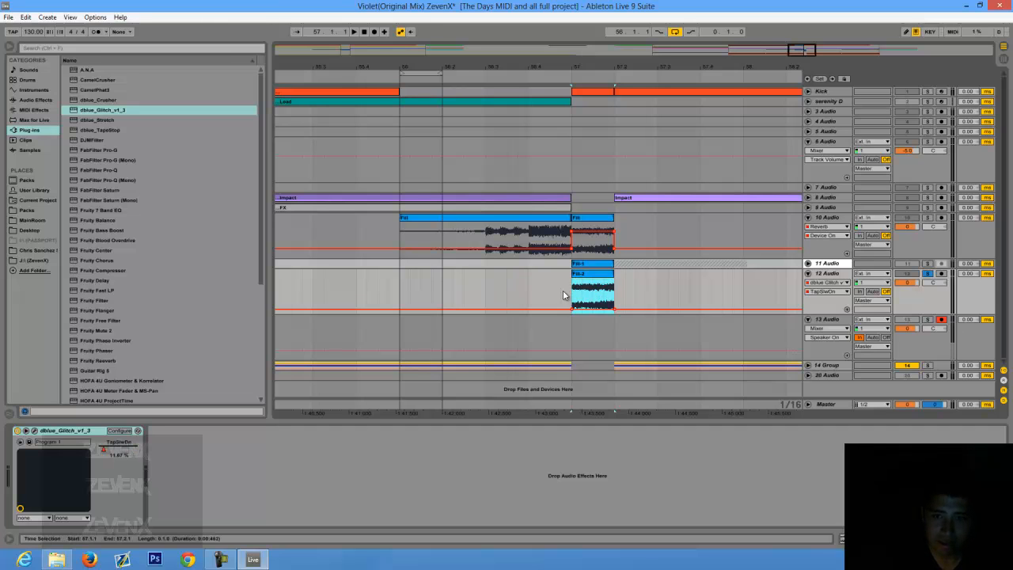
key(ctrl+z)
- Switch off the Glitch device and automate Device On so it is active only over the Fill-2 clip
click(281, 471)
click(18, 431)
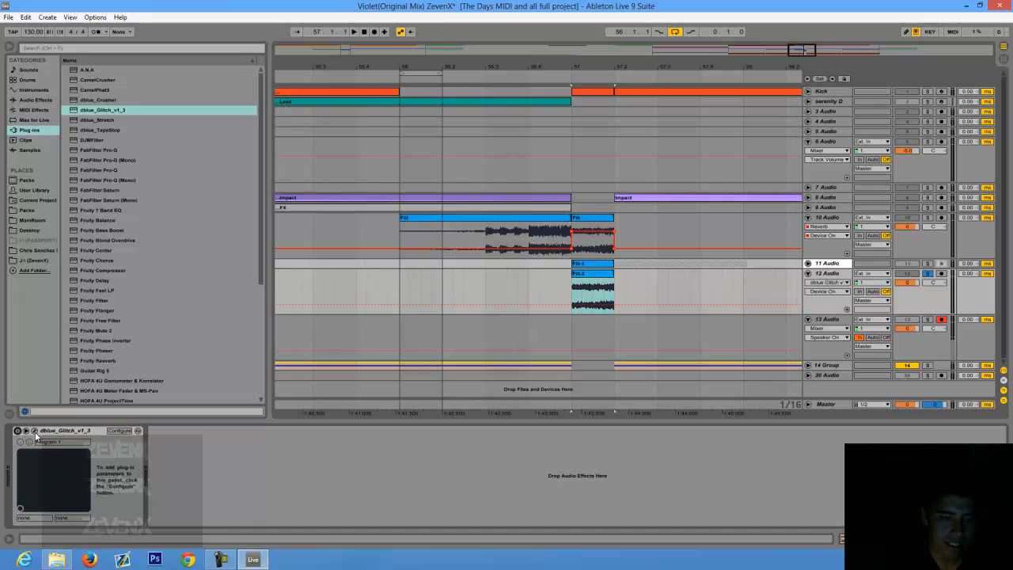
click(568, 297)
drag(570, 297, 612, 298)
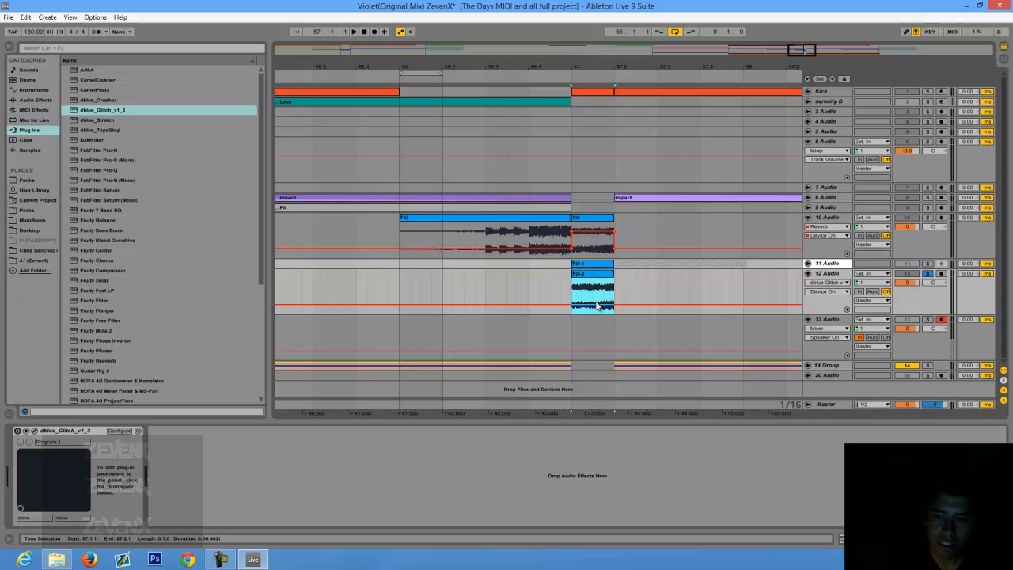
drag(597, 304, 597, 302)
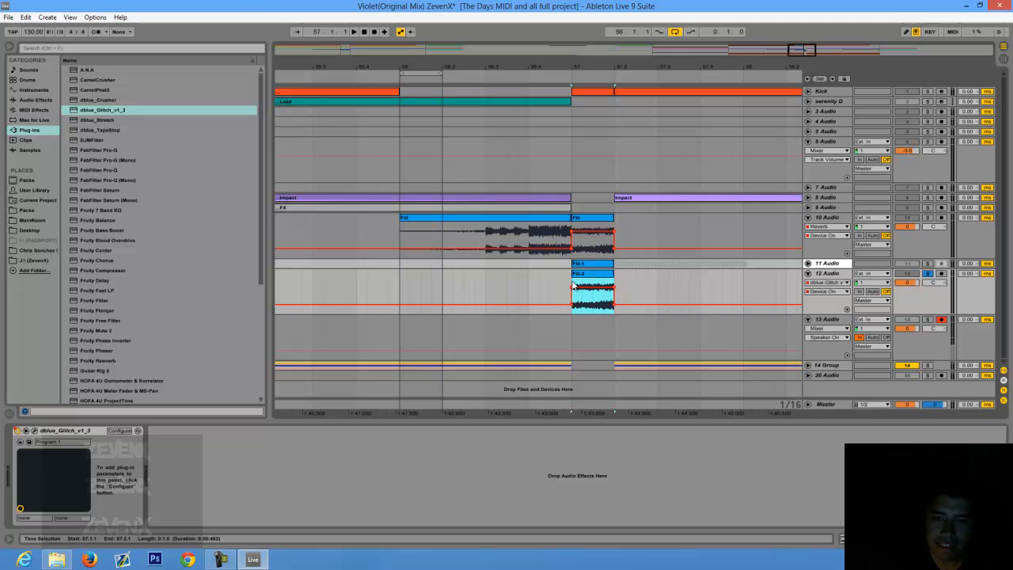
- Loop the Fill-2 clip's one-beat range at bar 57 and audition it with track 12 Audio soloed
drag(599, 68, 550, 91)
drag(452, 66, 454, 68)
click(491, 277)
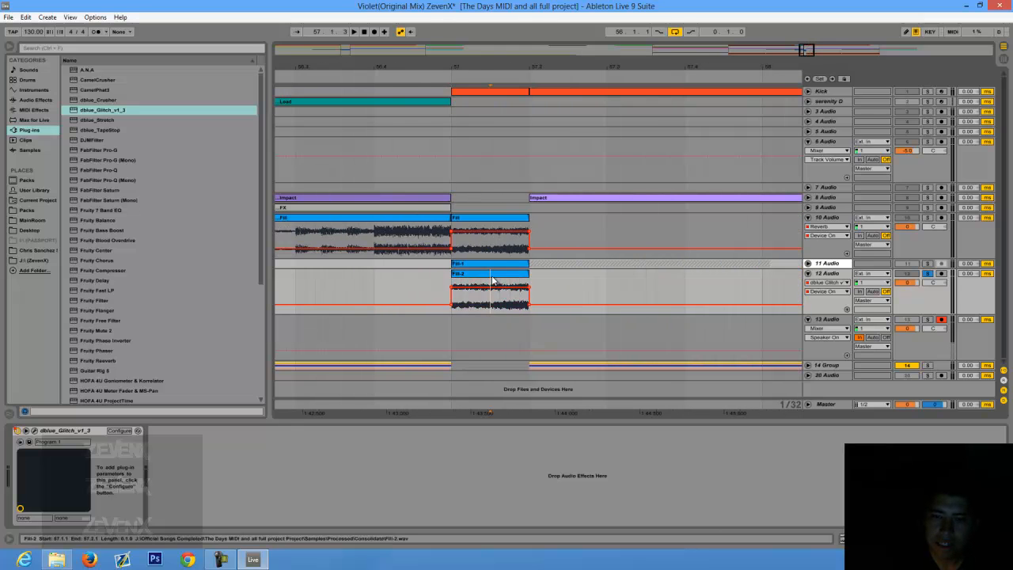
click(487, 275)
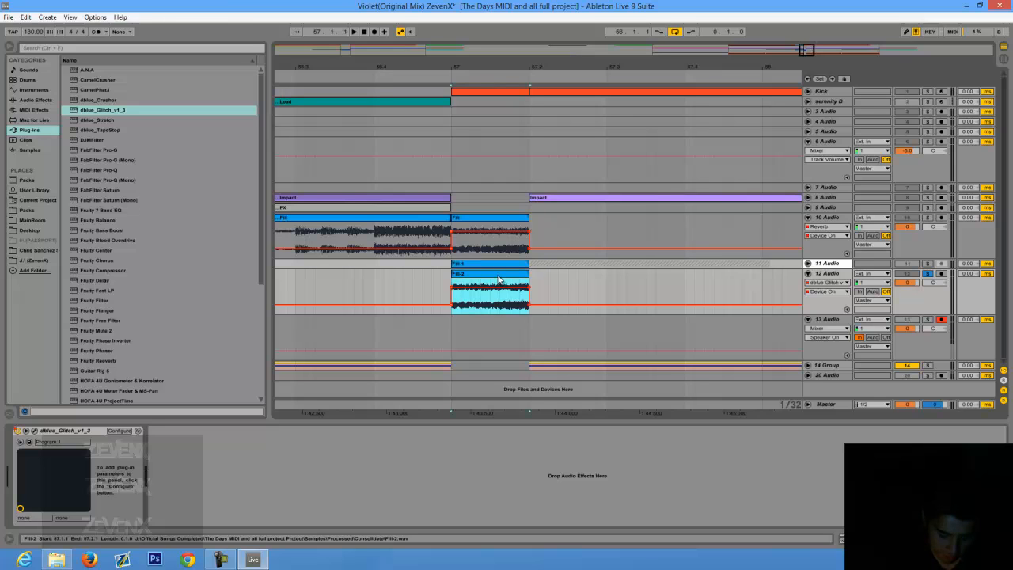
click(929, 275)
click(929, 275)
click(929, 274)
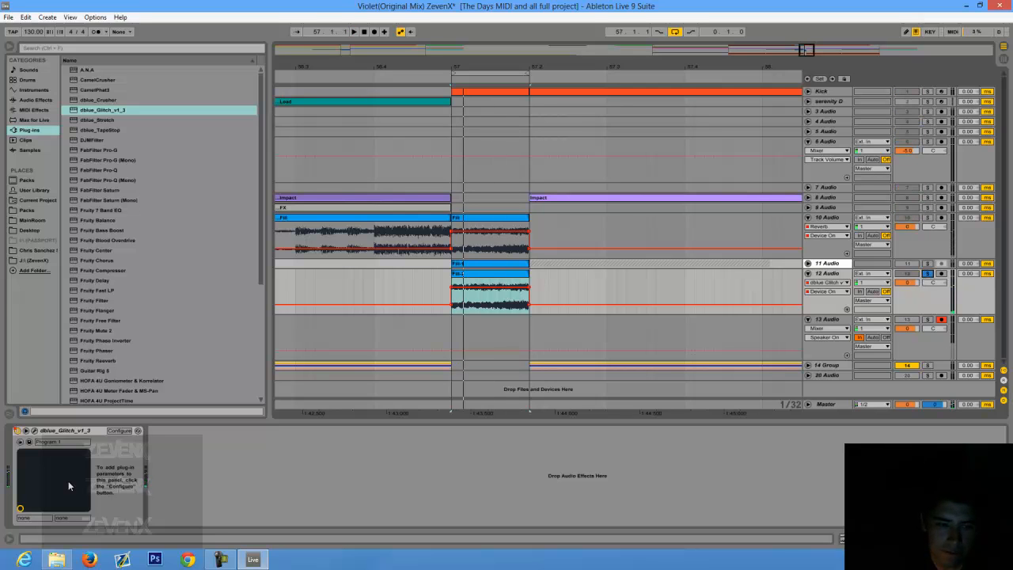
- Add the Reverb audio effect after Glitch on track 12 Audio
click(254, 432)
drag(263, 168, 248, 496)
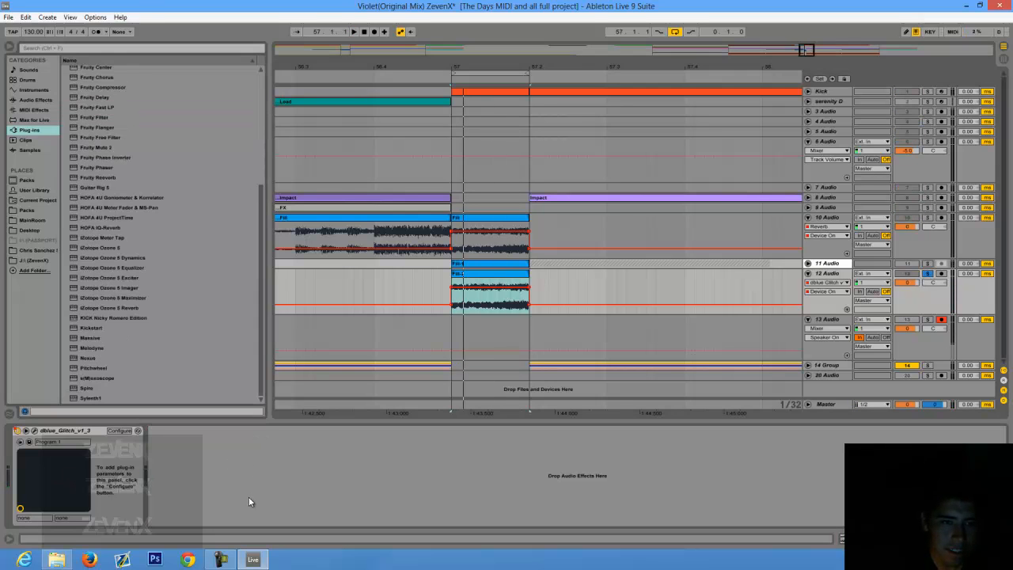
scroll(115, 199, up, 10)
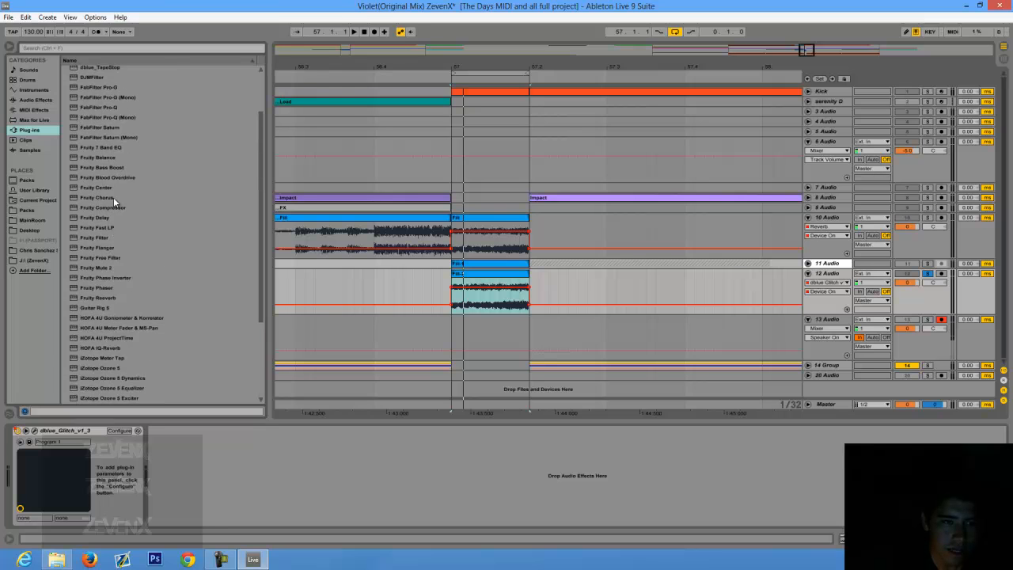
click(39, 102)
scroll(155, 334, down, 1)
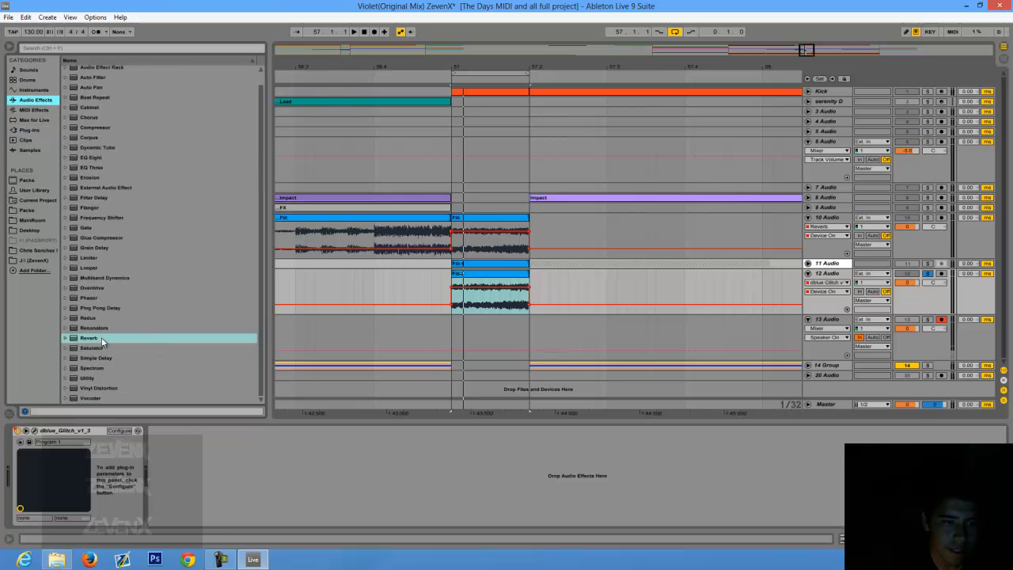
drag(102, 341, 351, 440)
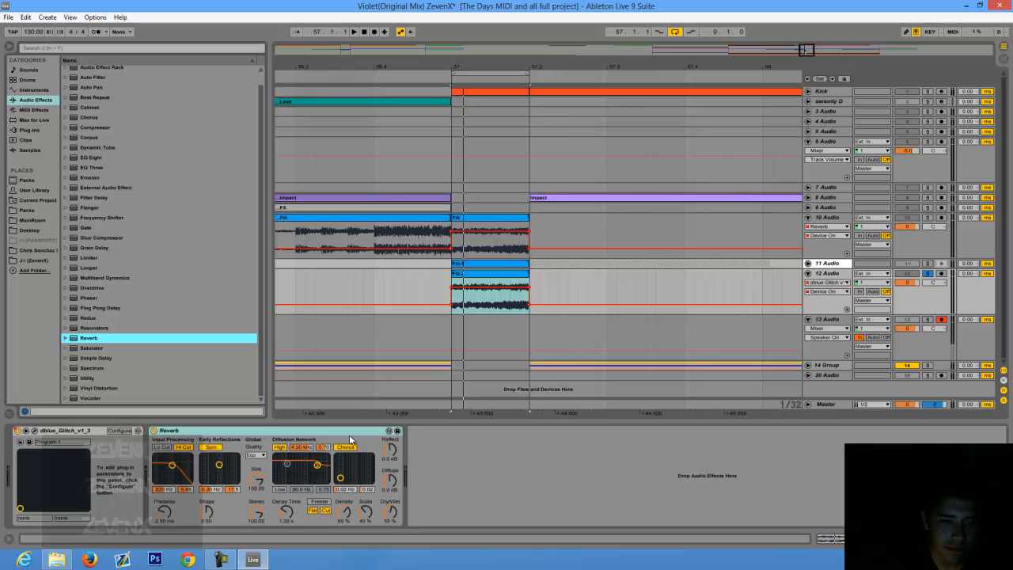
- Set the Reverb's Dry/Wet to 33 % and audition the soloed Fill-2 clip from bar 57
drag(387, 513, 385, 511)
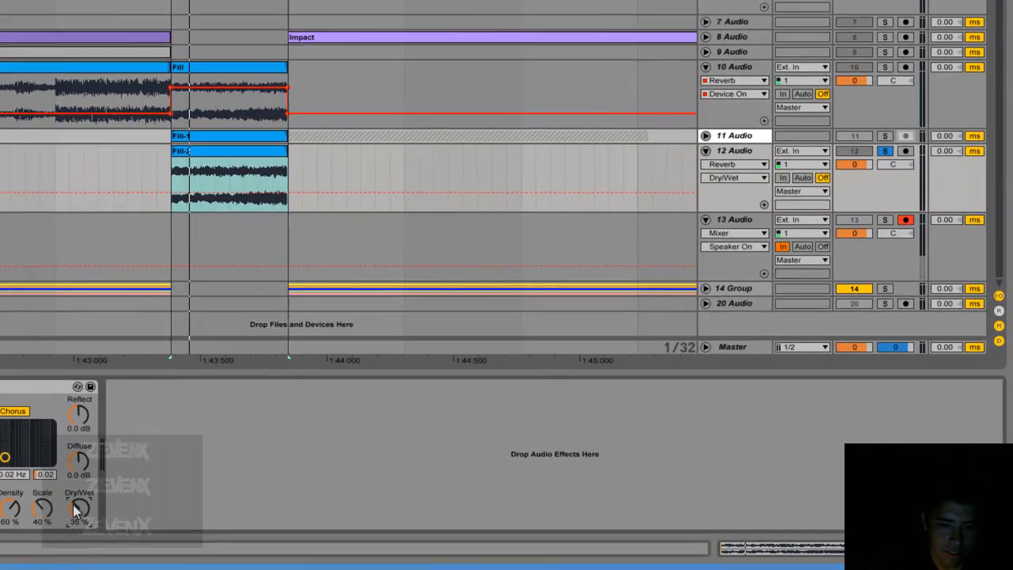
drag(267, 510, 267, 512)
click(167, 179)
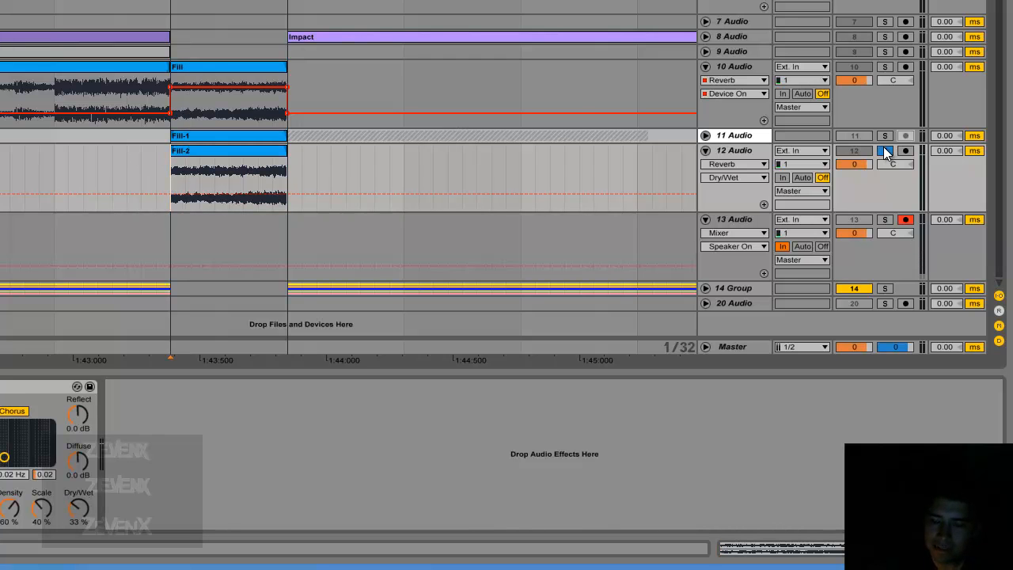
key(space)
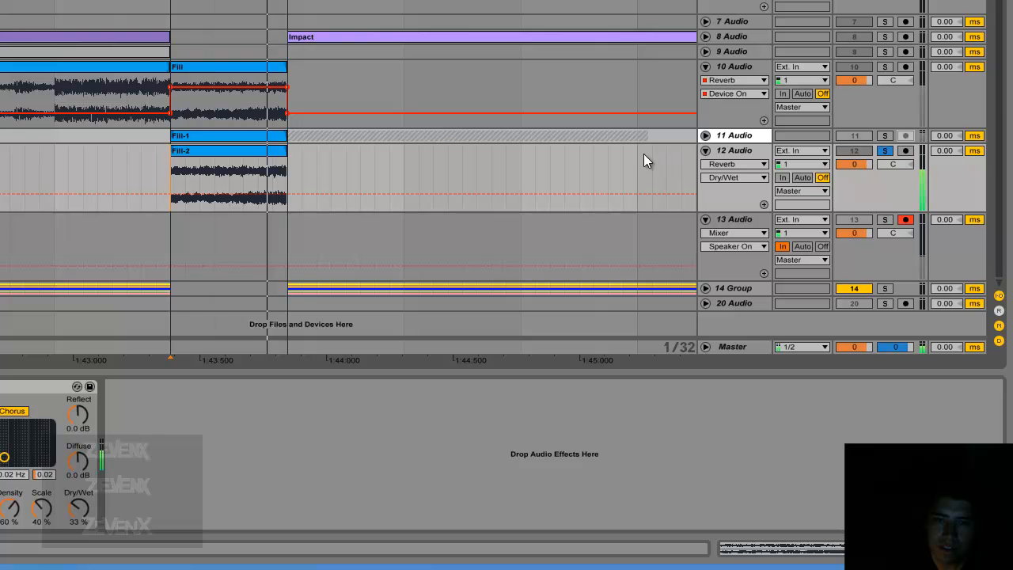
- Turn off the solo on track 12 Audio and deactivate track 10 Audio
click(885, 151)
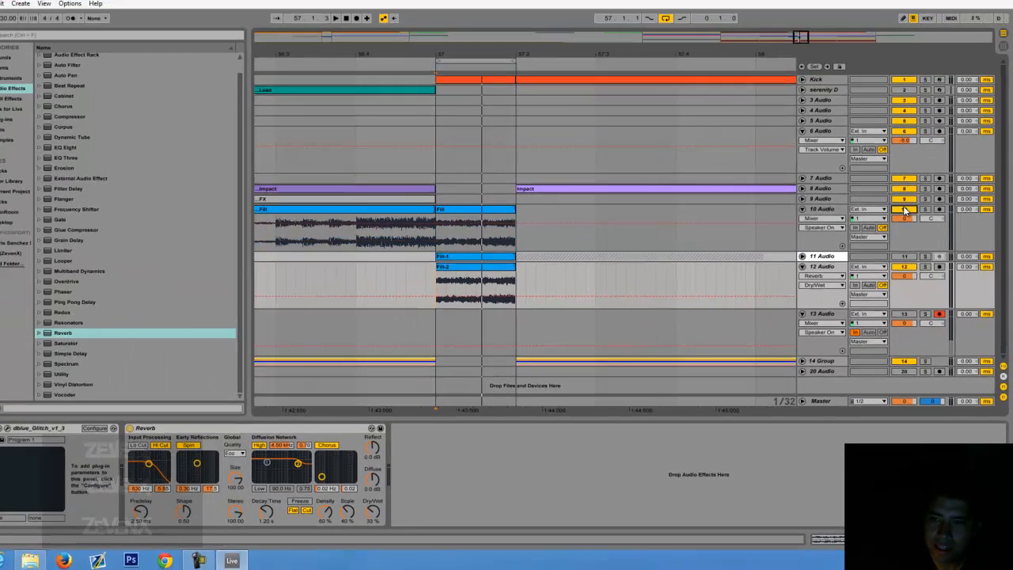
click(905, 211)
- Disable the arrangement loop and play the fill in the full mix from around bar 57
drag(467, 54, 466, 46)
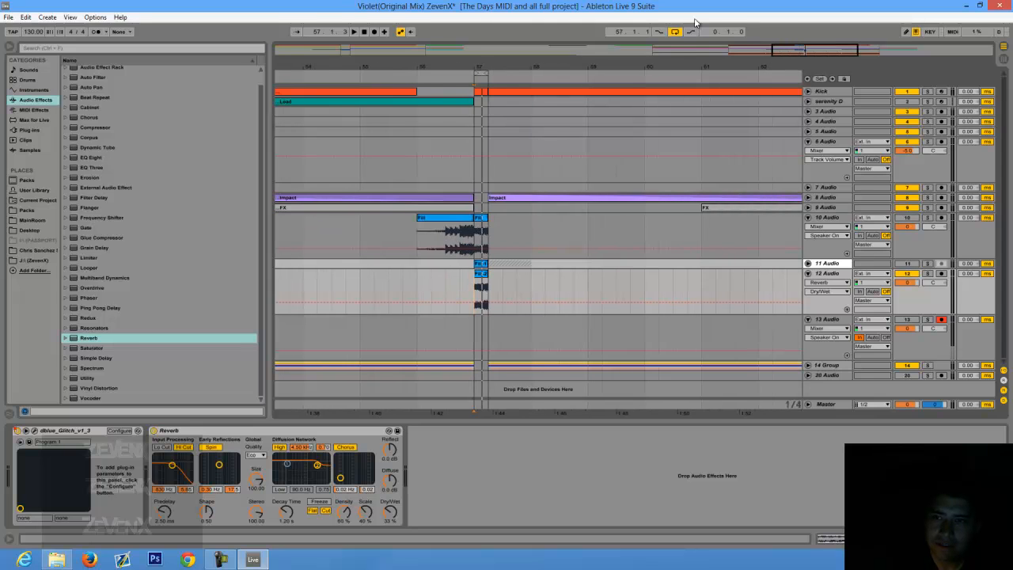
click(677, 33)
click(406, 77)
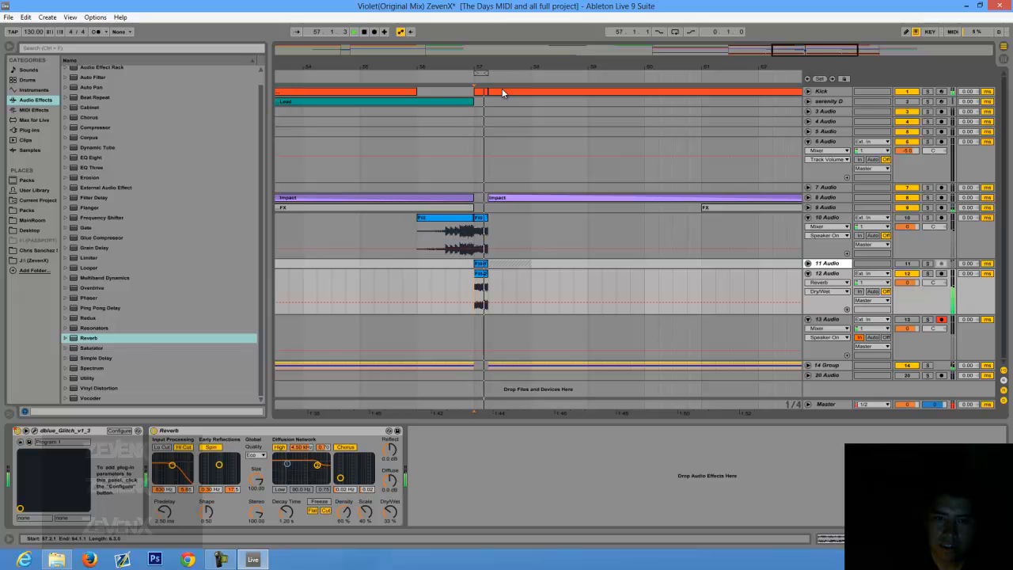
drag(507, 62, 505, 64)
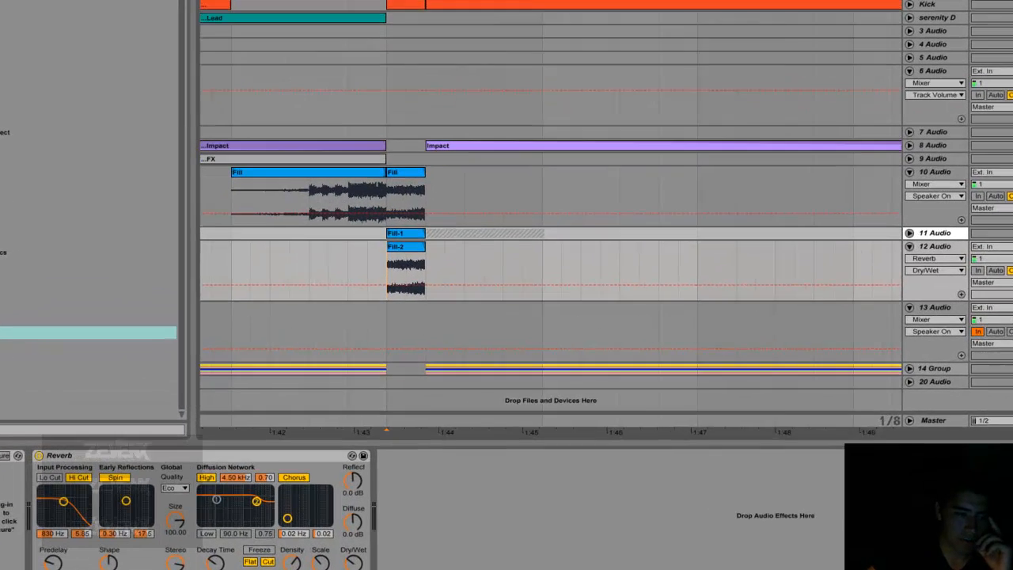
- Review the Glitch plug-in's TapeStop settings on track 12 Audio and close its window
key(ctrl+alt+p)
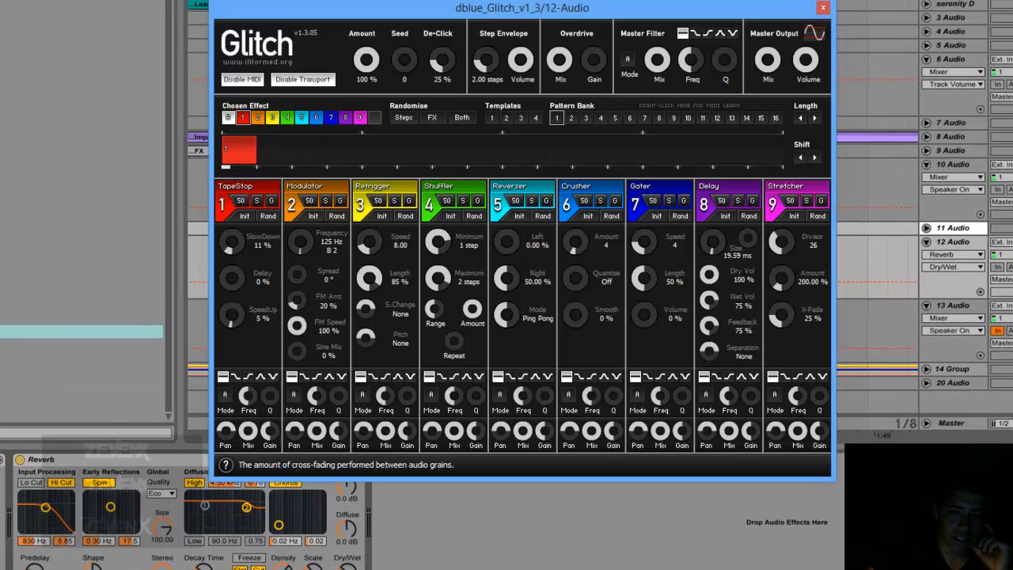
drag(757, 16, 721, 107)
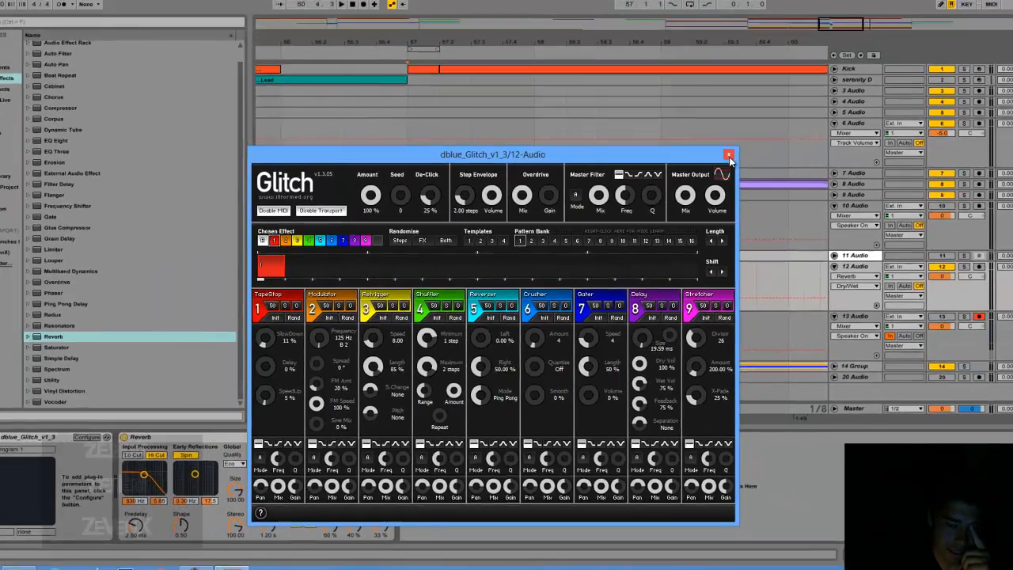
click(785, 105)
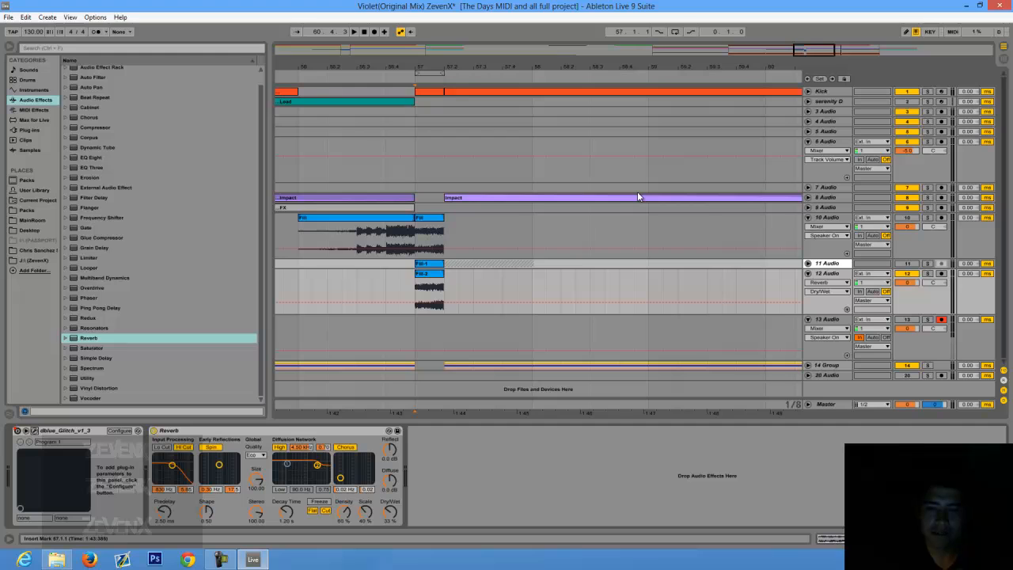